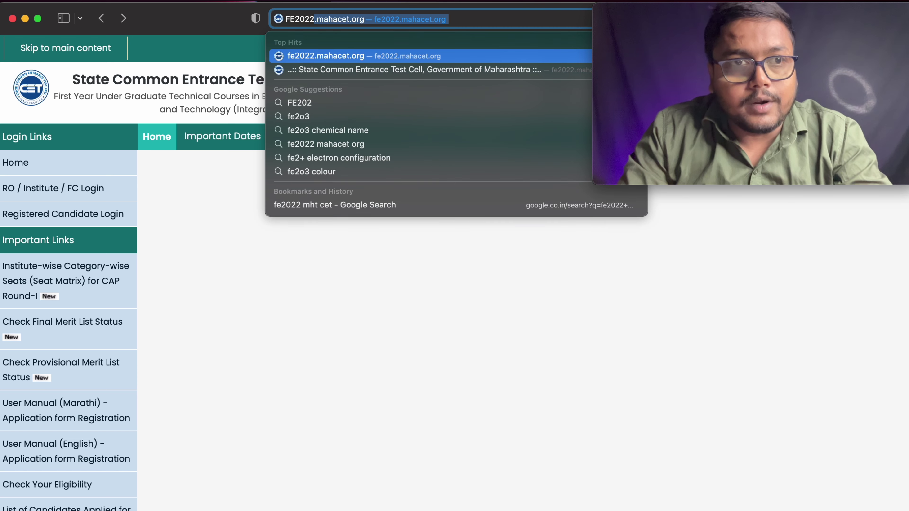
# - Search the web for FE2022 and open the fe2022.mahacet.org result
pyautogui.press('Right')
pyautogui.write('/')
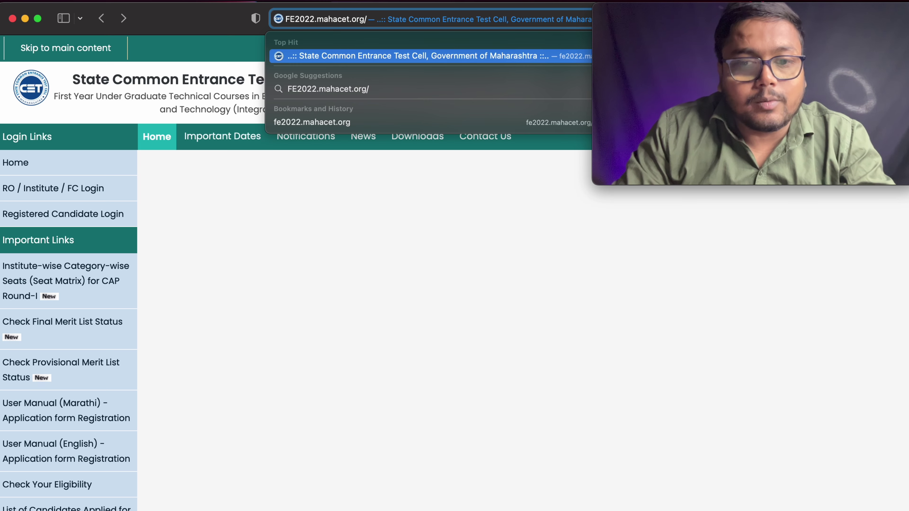
pyautogui.press('BackSpace')
pyautogui.press('BackSpace')
pyautogui.press('BackSpace')
pyautogui.press('BackSpace')
pyautogui.press('BackSpace')
pyautogui.press('BackSpace')
pyautogui.press('BackSpace')
pyautogui.press('BackSpace')
pyautogui.press('BackSpace')
pyautogui.press('BackSpace')
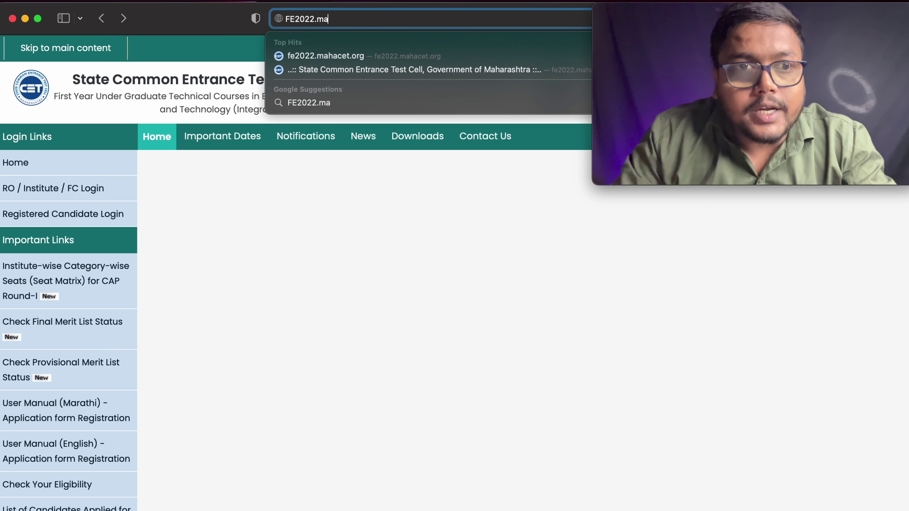
pyautogui.press('BackSpace')
pyautogui.press('BackSpace')
pyautogui.press('BackSpace')
pyautogui.press('Return')
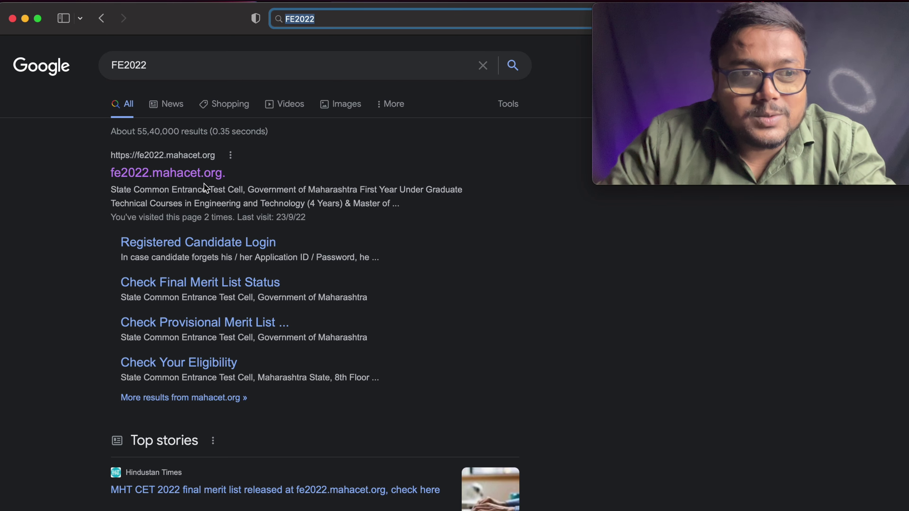
pyautogui.click(207, 178)
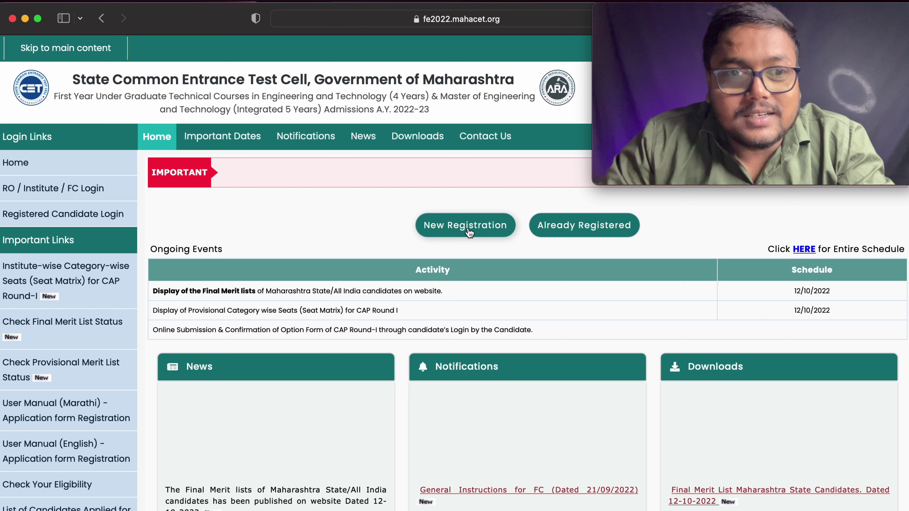
# - Sign in as an already registered candidate with the application ID and password, and open the option form for filling or editing
pyautogui.click(564, 225)
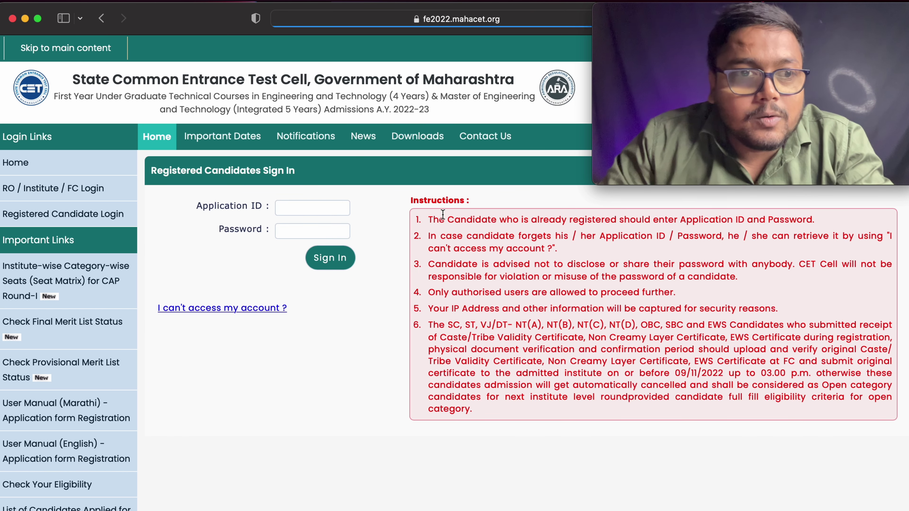
pyautogui.click(327, 208)
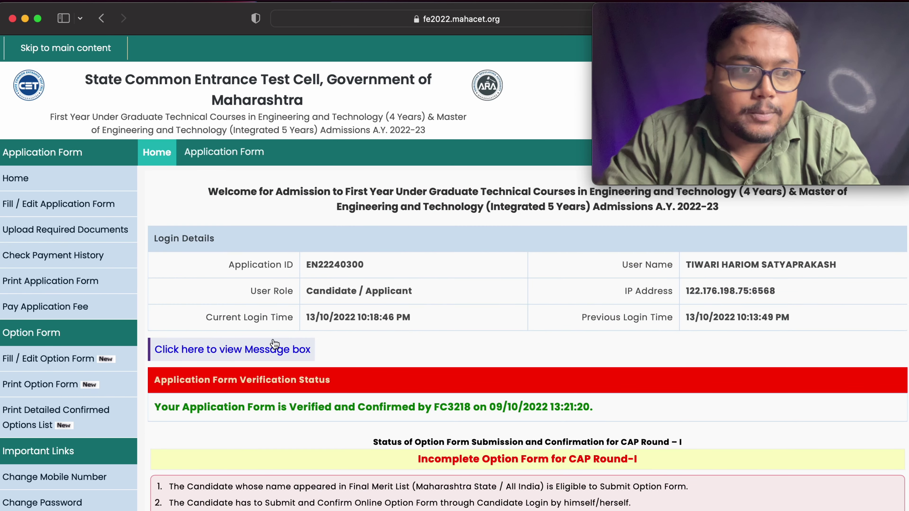
pyautogui.click(63, 360)
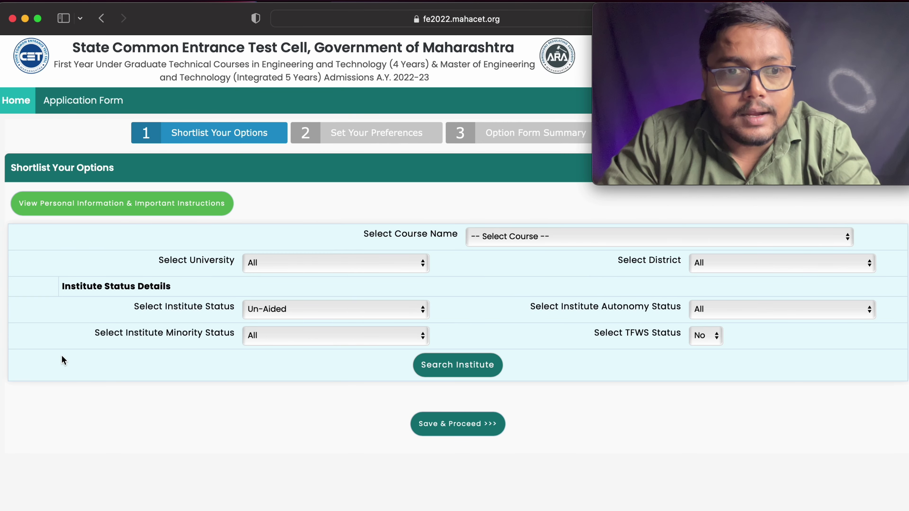
# - Review the candidate's personal information and the important instructions for the option form, closing the dialog when done
pyautogui.moveTo(612, 172)
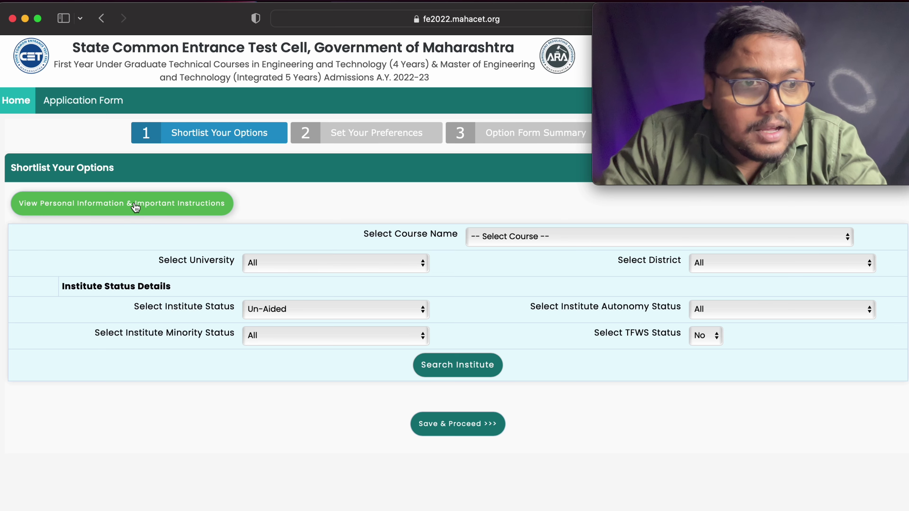
pyautogui.click(207, 209)
pyautogui.scroll(-2, 298, 246)
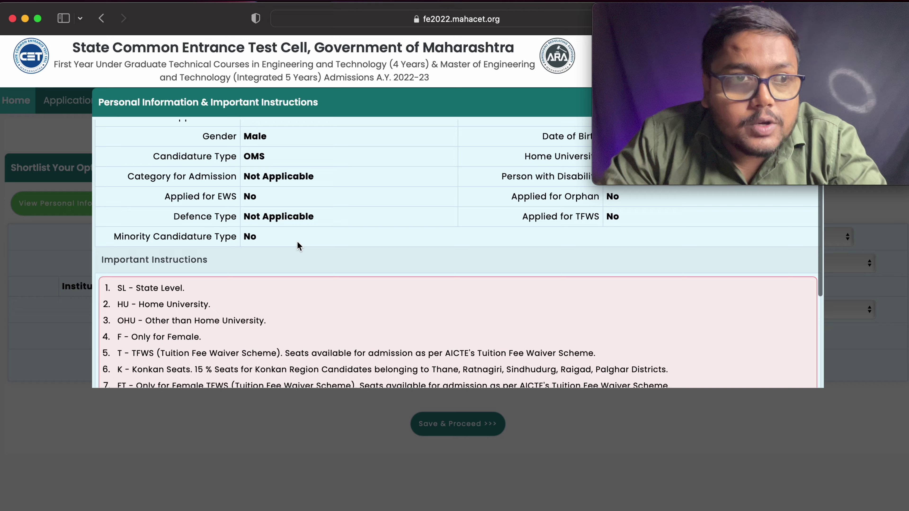
pyautogui.scroll(-2, 298, 247)
pyautogui.scroll(4, 308, 238)
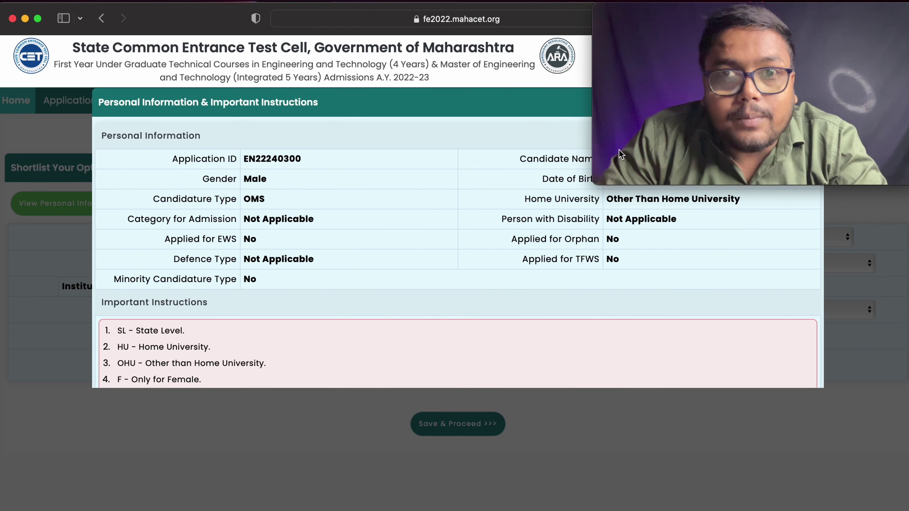
pyautogui.moveTo(734, 75); pyautogui.dragTo(698, 220)
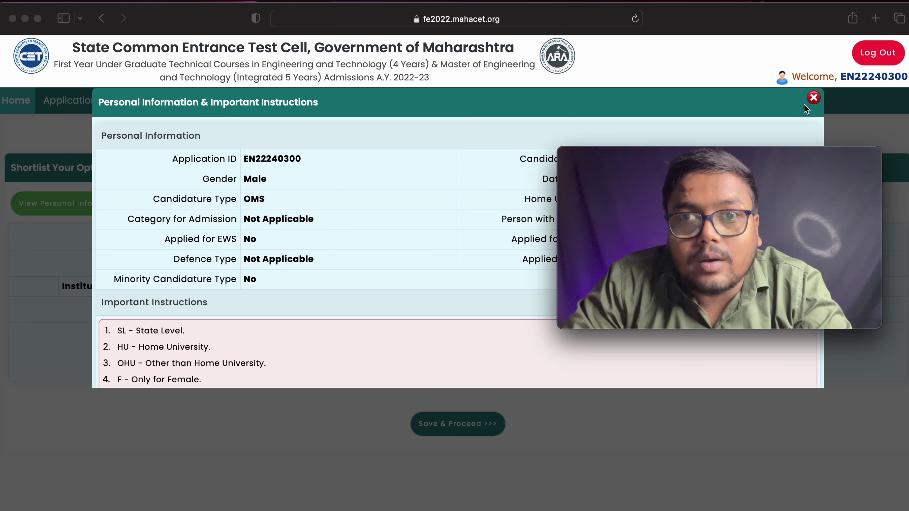
pyautogui.click(812, 99)
pyautogui.click(812, 98)
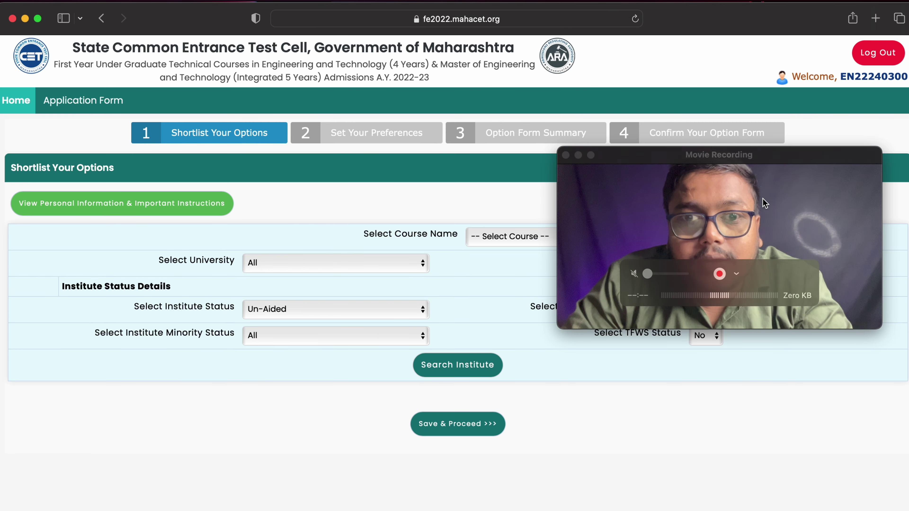
pyautogui.moveTo(763, 199); pyautogui.dragTo(806, 58)
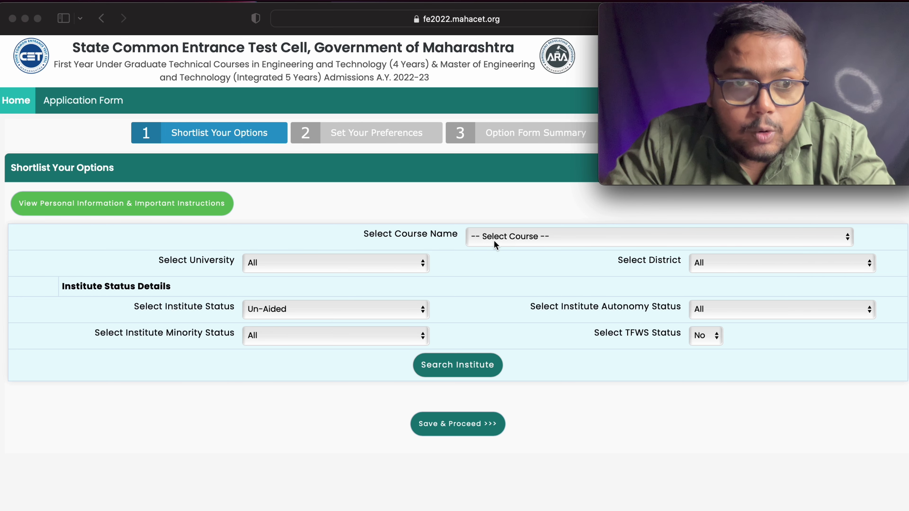
# - Choose Computer Engineering as the course name for shortlisting options
pyautogui.click(508, 239)
pyautogui.click(508, 238)
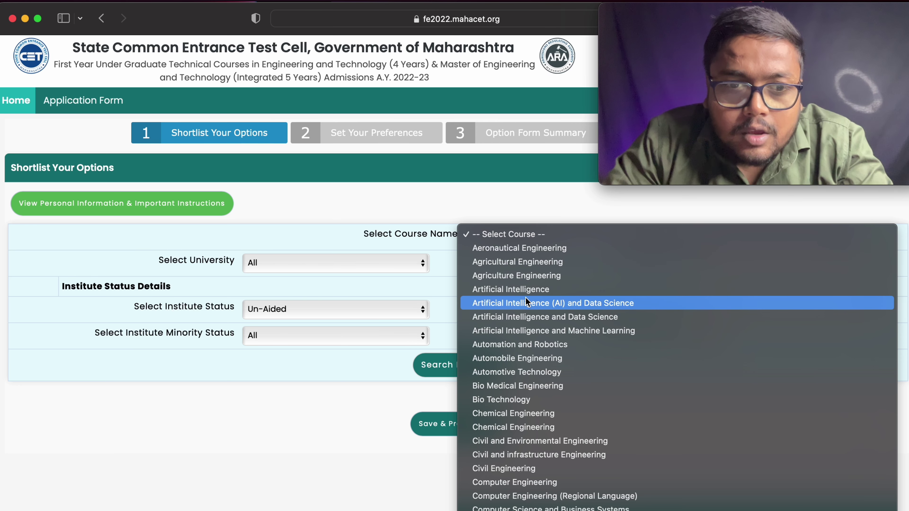
pyautogui.scroll(-5, 526, 303)
pyautogui.scroll(-6, 526, 303)
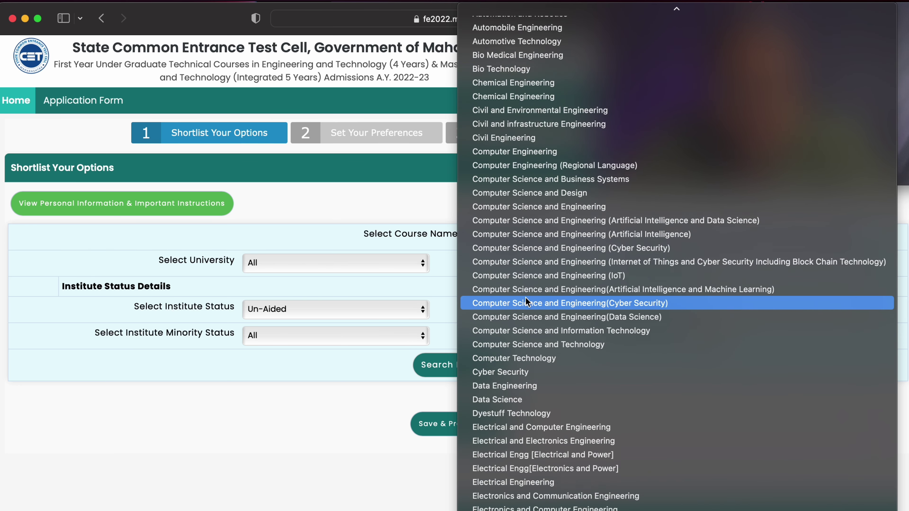
pyautogui.scroll(3, 526, 303)
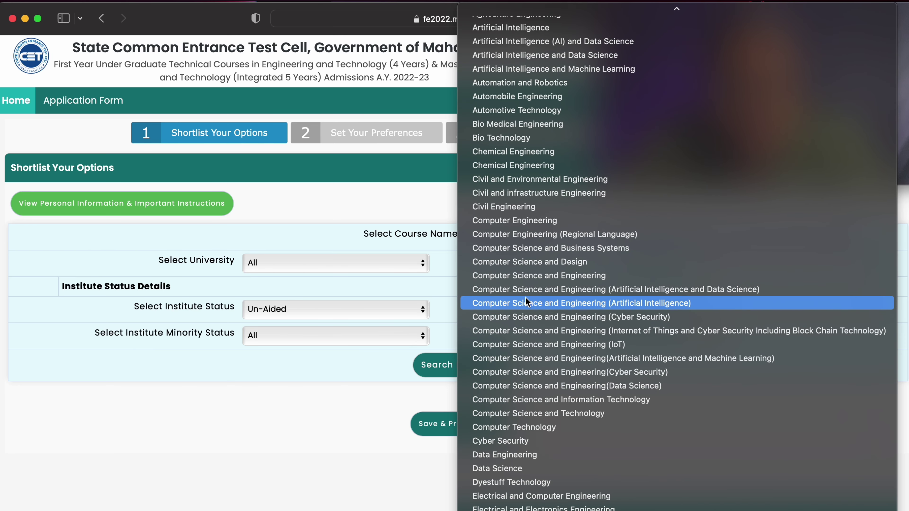
pyautogui.click(563, 225)
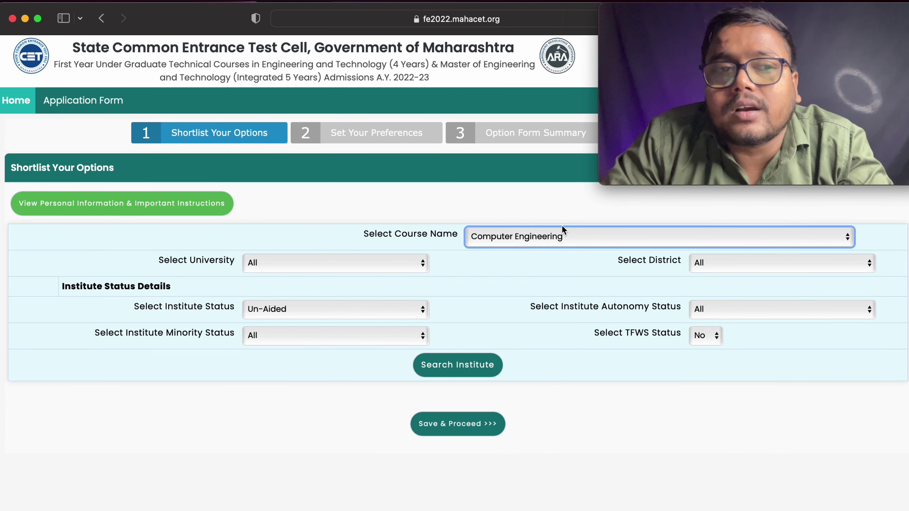
# - Keep the university filter at All and set the district to Pune
pyautogui.click(403, 264)
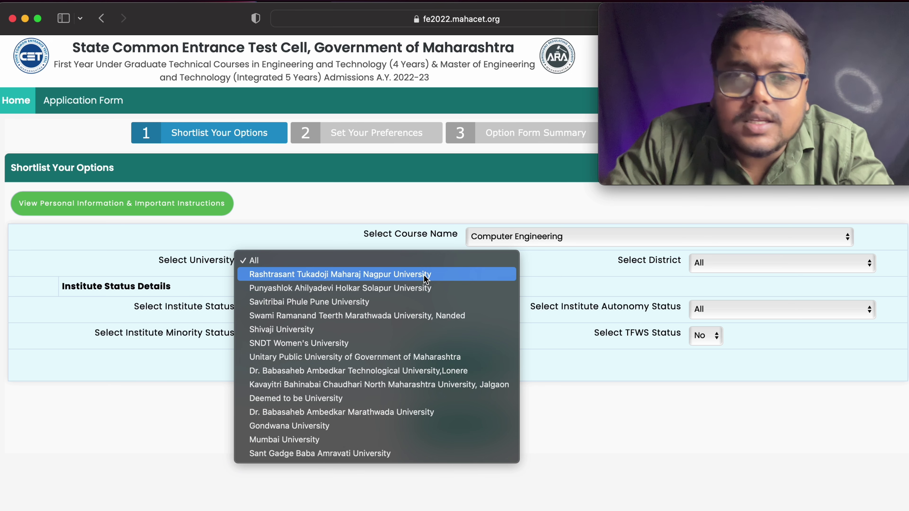
pyautogui.click(385, 263)
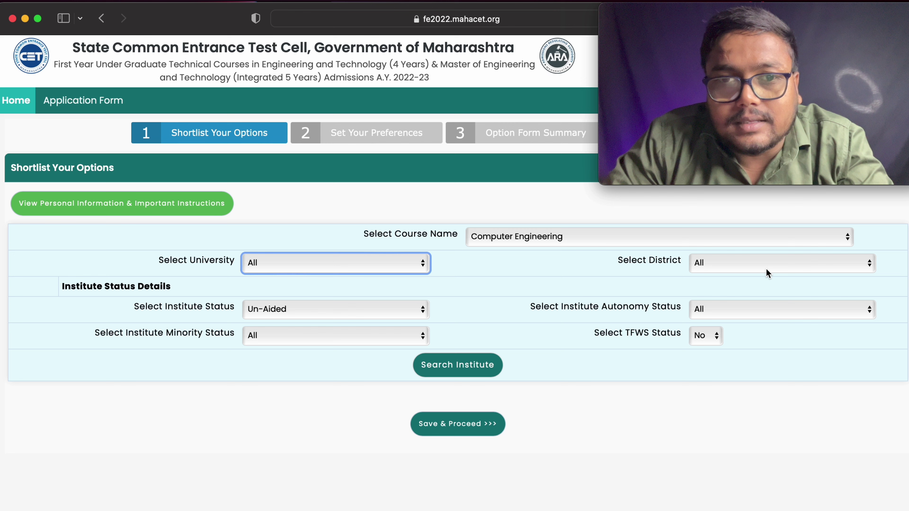
pyautogui.click(764, 267)
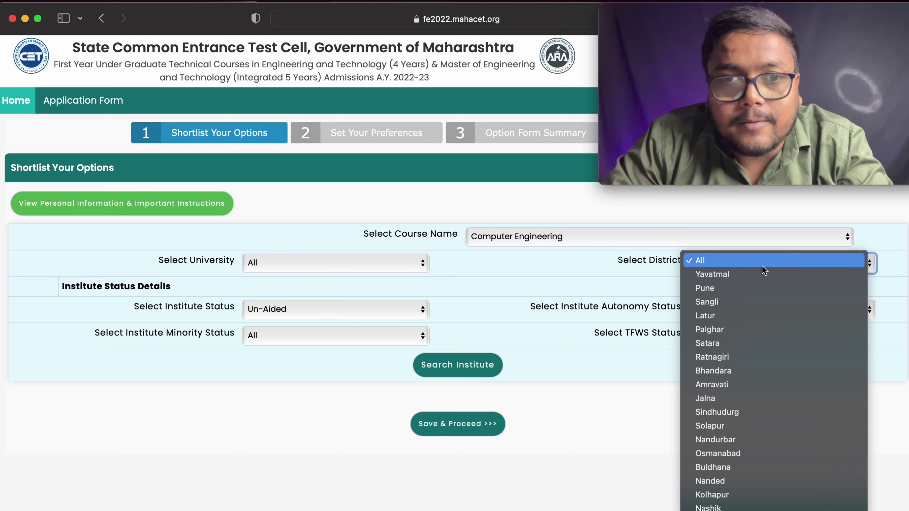
pyautogui.click(734, 288)
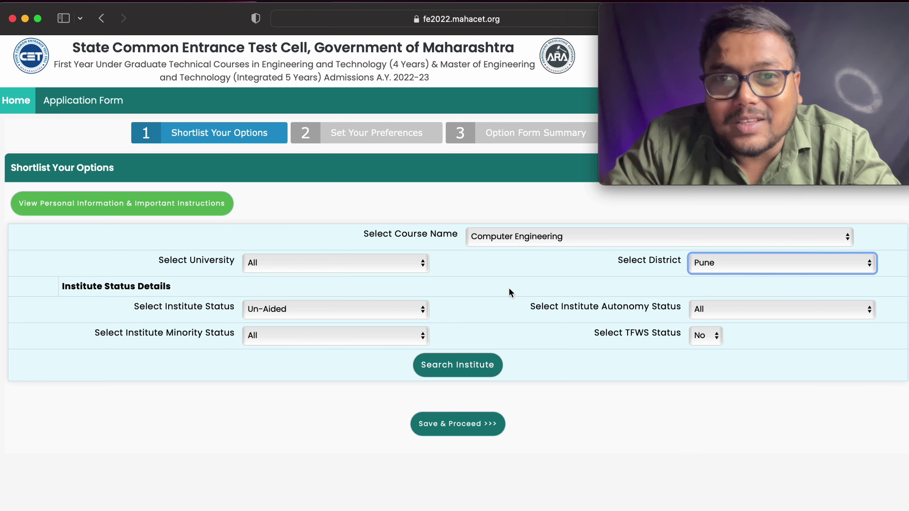
# - Try University as the institute status and return the filter to Un-Aided
pyautogui.click(326, 315)
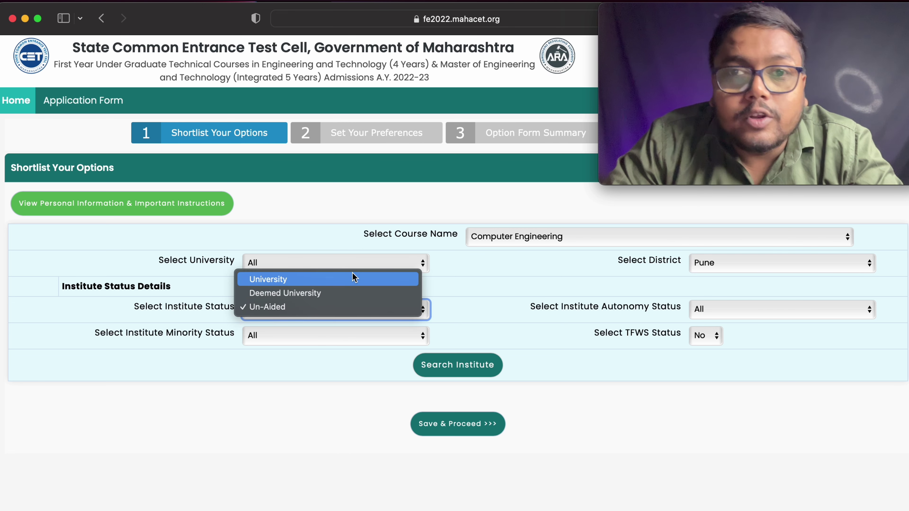
pyautogui.click(315, 310)
pyautogui.click(315, 309)
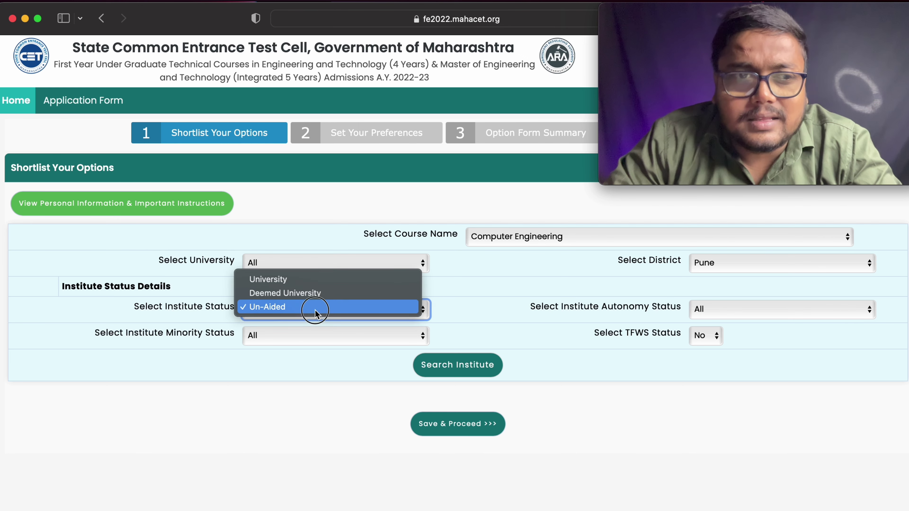
pyautogui.click(325, 276)
pyautogui.click(303, 310)
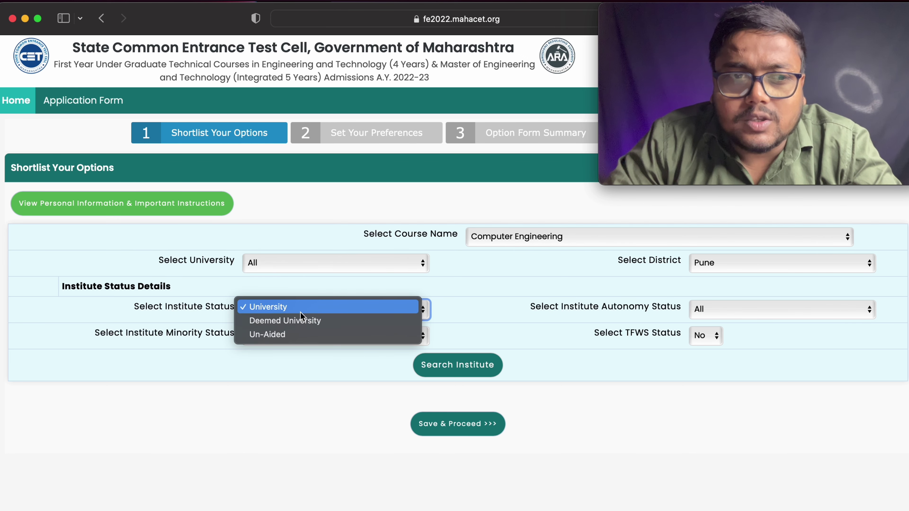
pyautogui.click(292, 334)
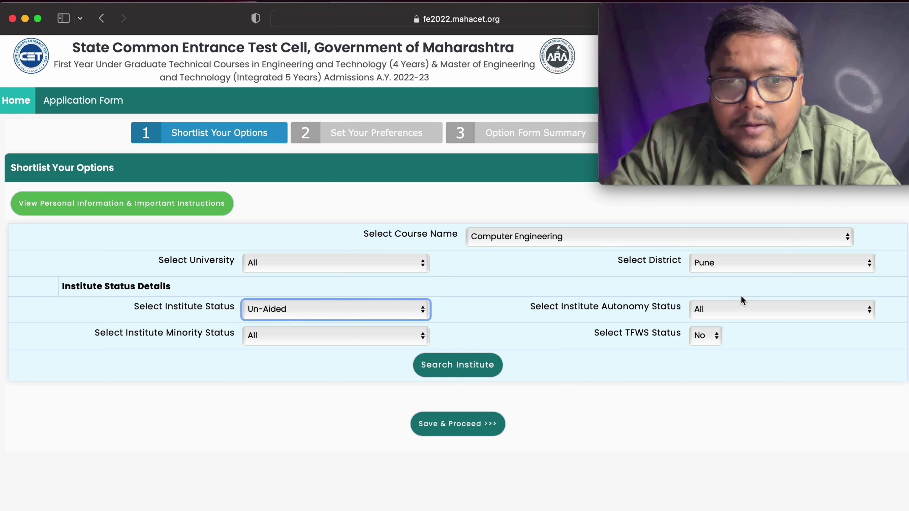
# - Keep the autonomy and minority status filters at All, search for matching institutes and look through the resulting list
pyautogui.click(731, 315)
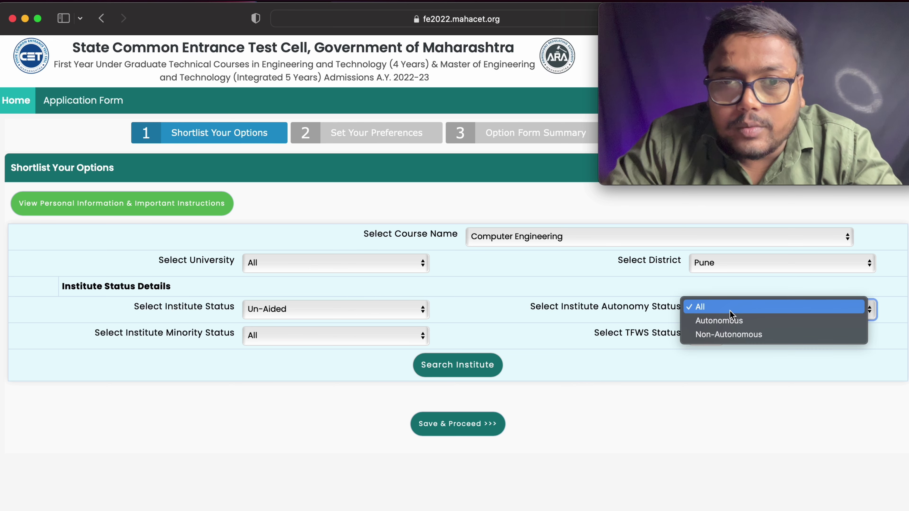
pyautogui.click(732, 315)
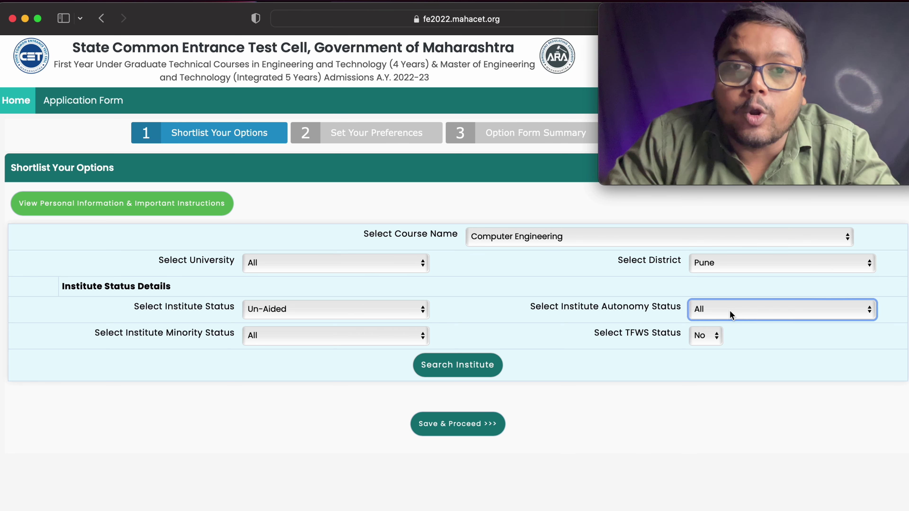
pyautogui.click(314, 336)
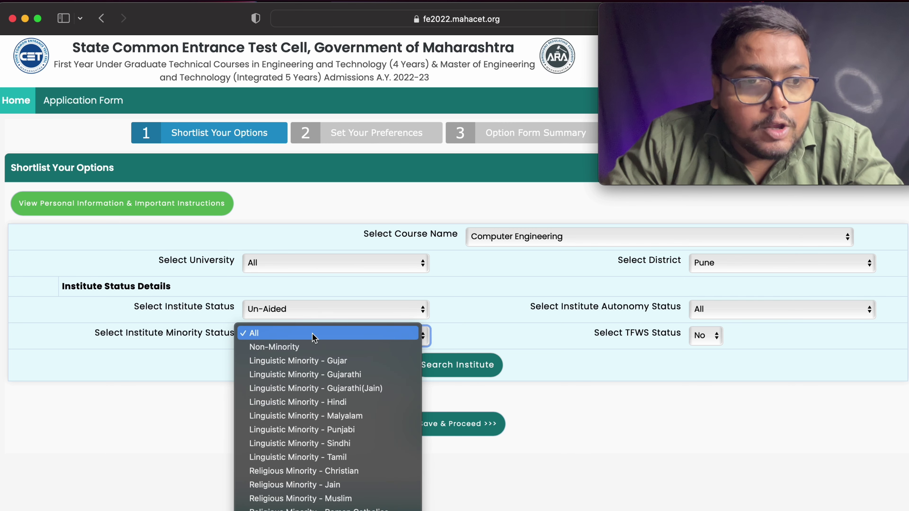
pyautogui.click(313, 338)
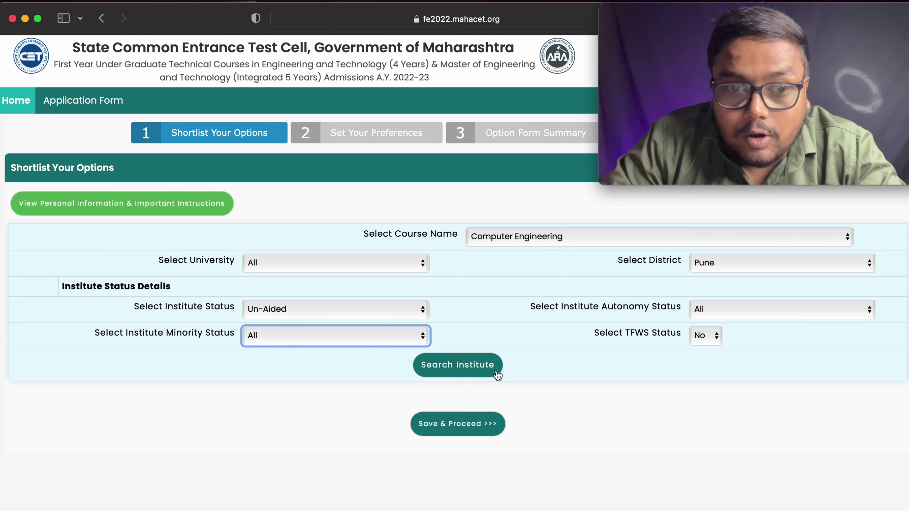
pyautogui.click(482, 369)
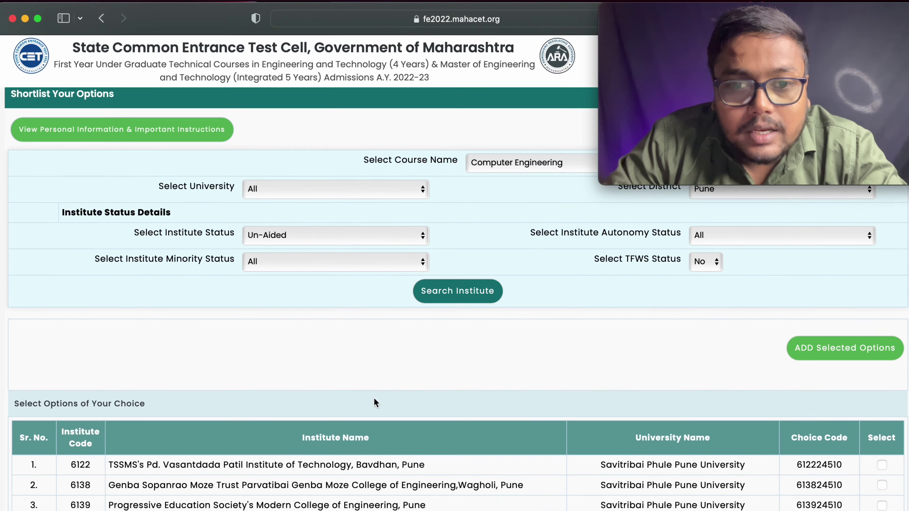
pyautogui.scroll(-6, 374, 399)
pyautogui.scroll(-4, 374, 398)
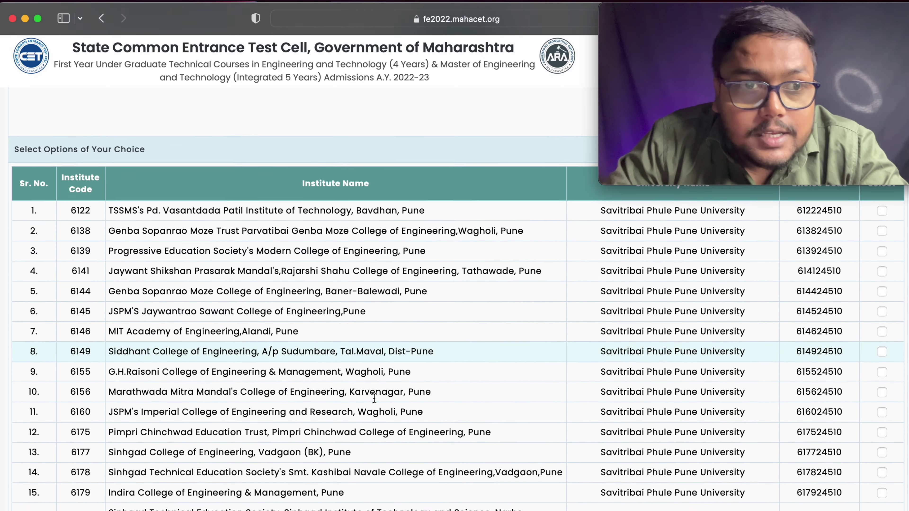
pyautogui.scroll(-1, 373, 398)
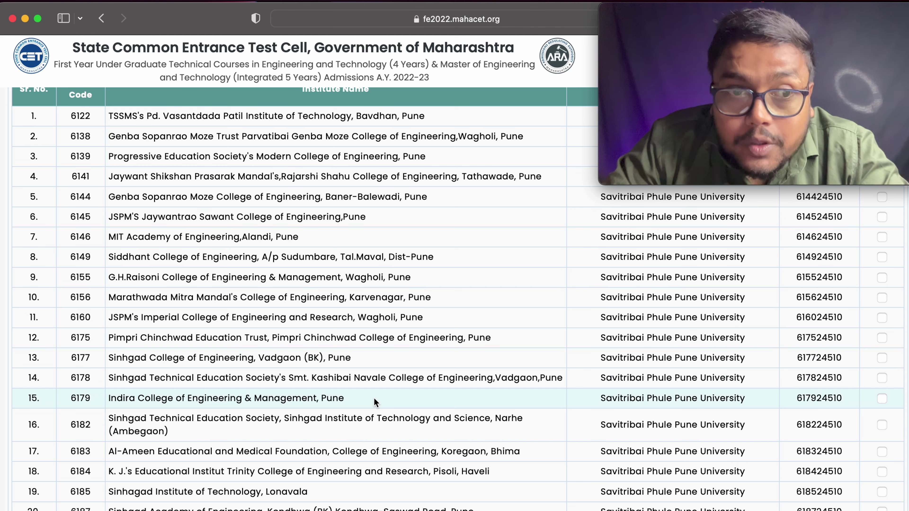
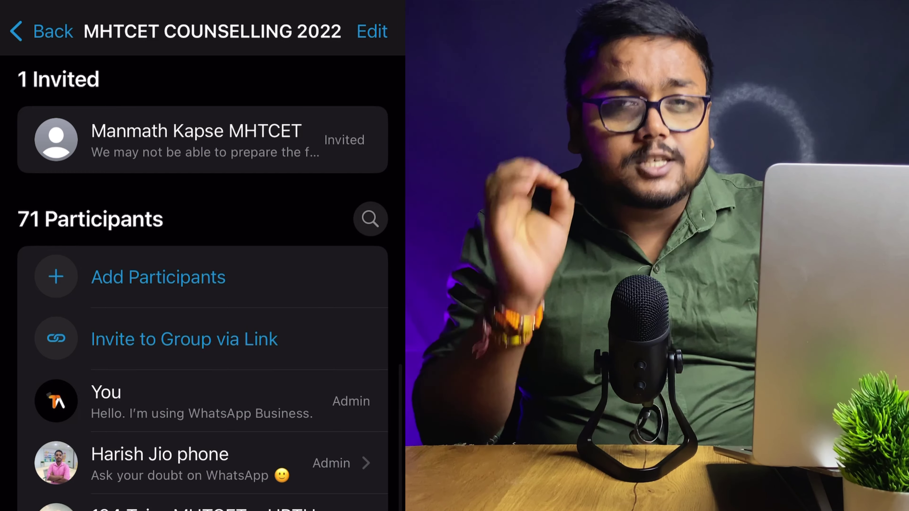
pyautogui.scroll(-5, 202, 283)
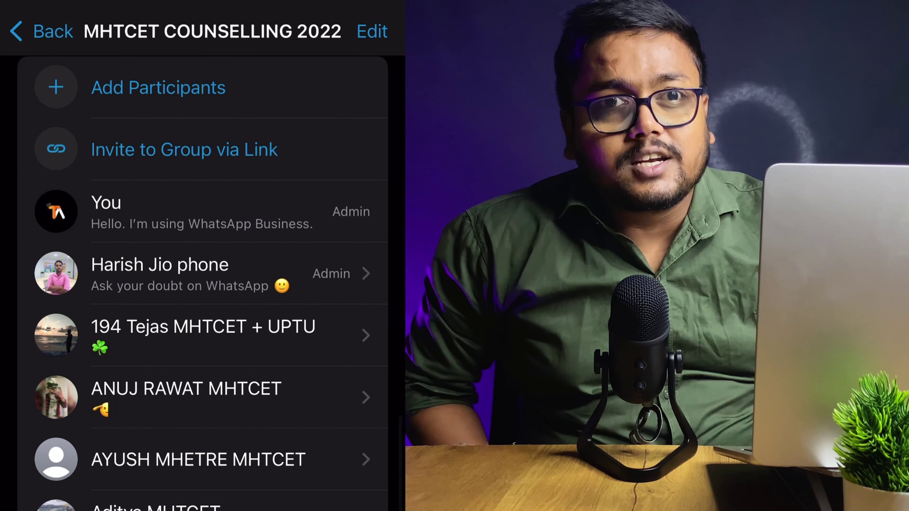
pyautogui.scroll(-5, 202, 283)
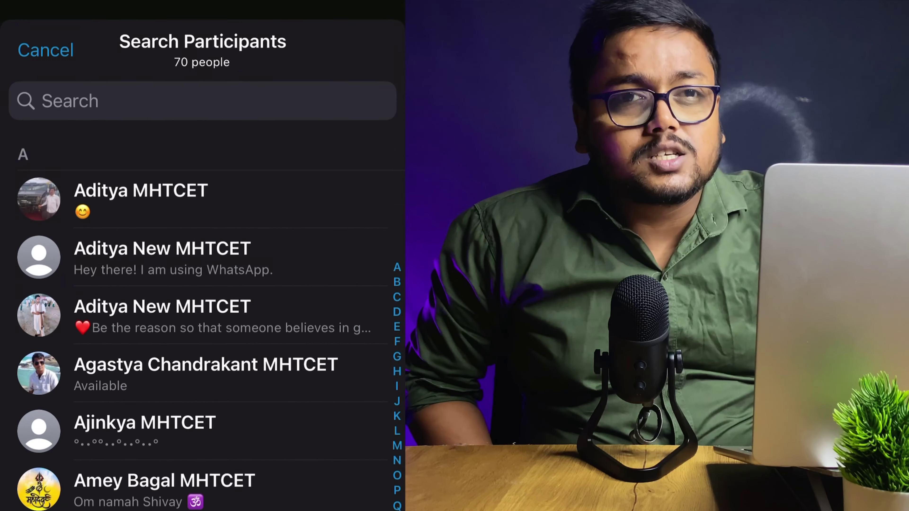
pyautogui.scroll(-10, 202, 304)
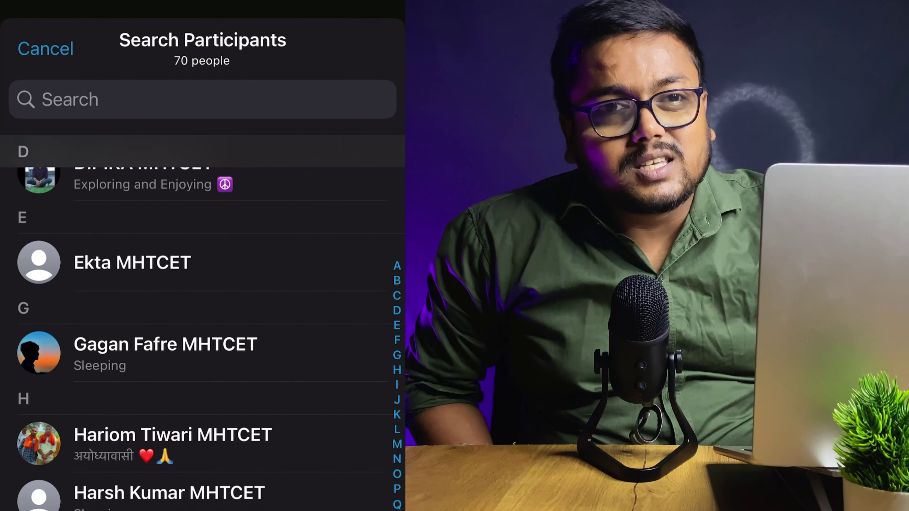
pyautogui.scroll(-6, 202, 305)
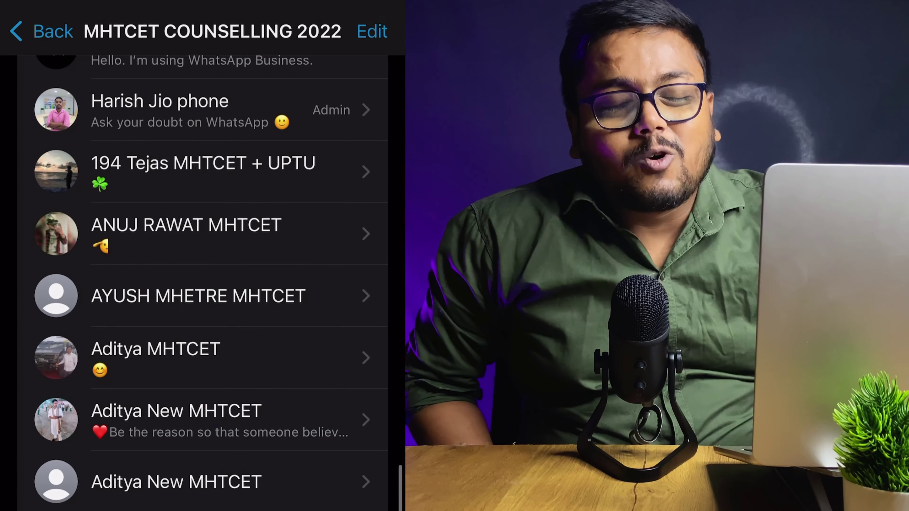
pyautogui.scroll(15, 203, 283)
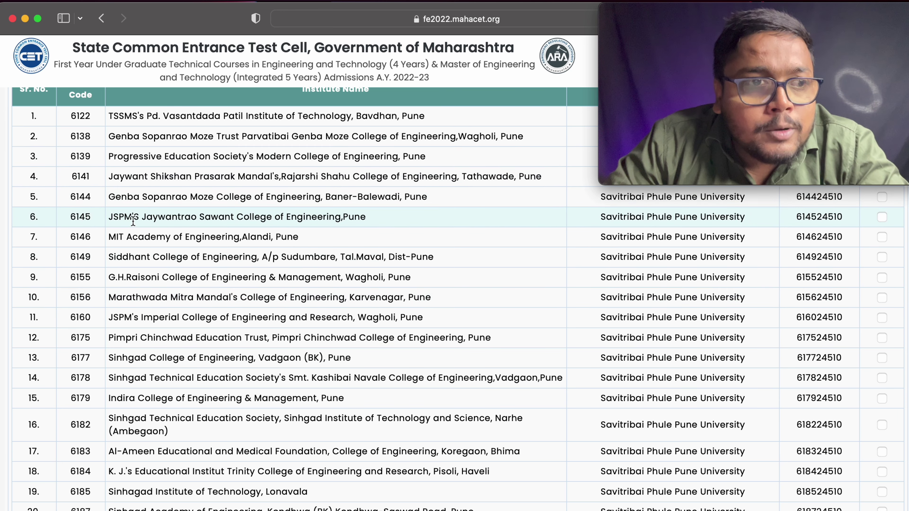
# - Select the institutes with codes 6324, 6325, 6609, 6622, 6628 and 6632 from the Pune search results
pyautogui.scroll(-5, 133, 222)
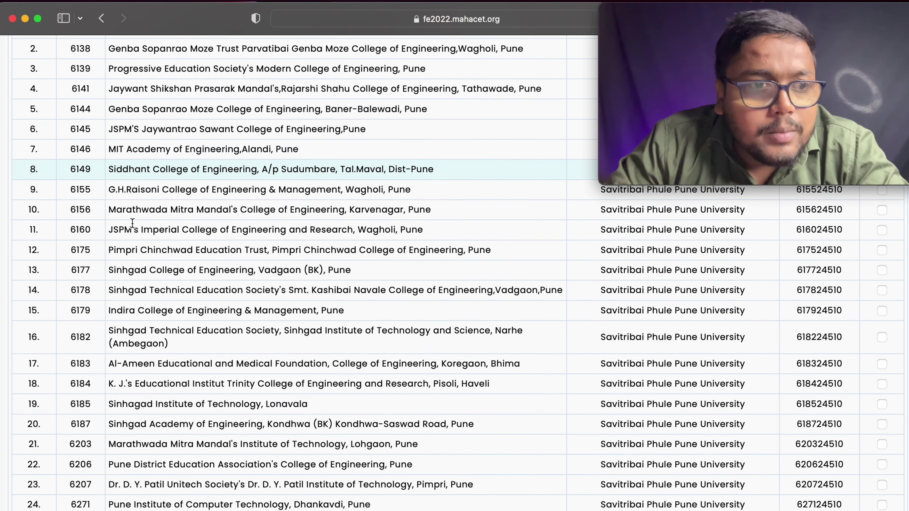
pyautogui.scroll(-15, 133, 222)
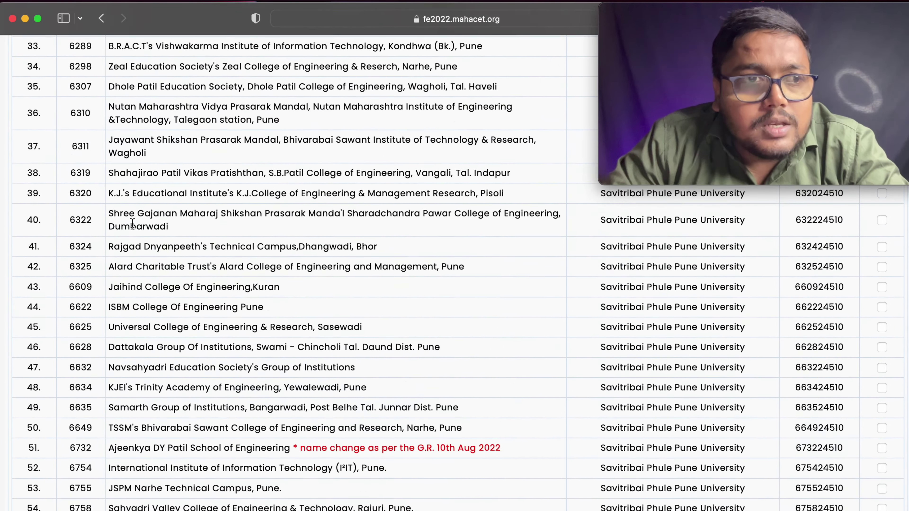
pyautogui.scroll(4, 132, 222)
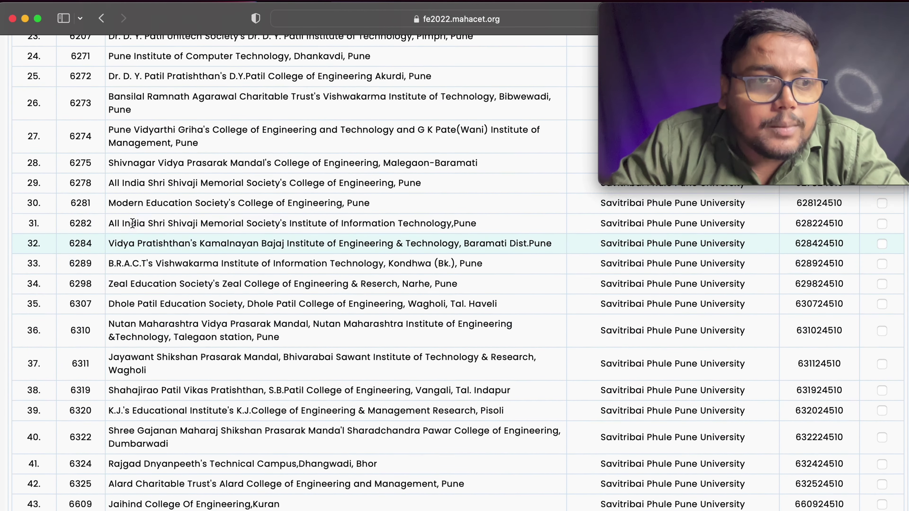
pyautogui.scroll(1, 132, 226)
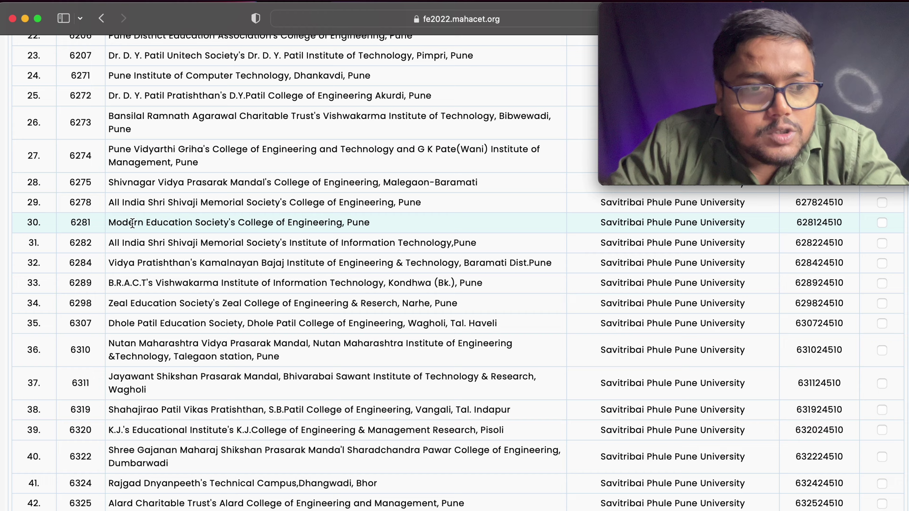
pyautogui.scroll(-1, 132, 223)
pyautogui.scroll(-7, 132, 222)
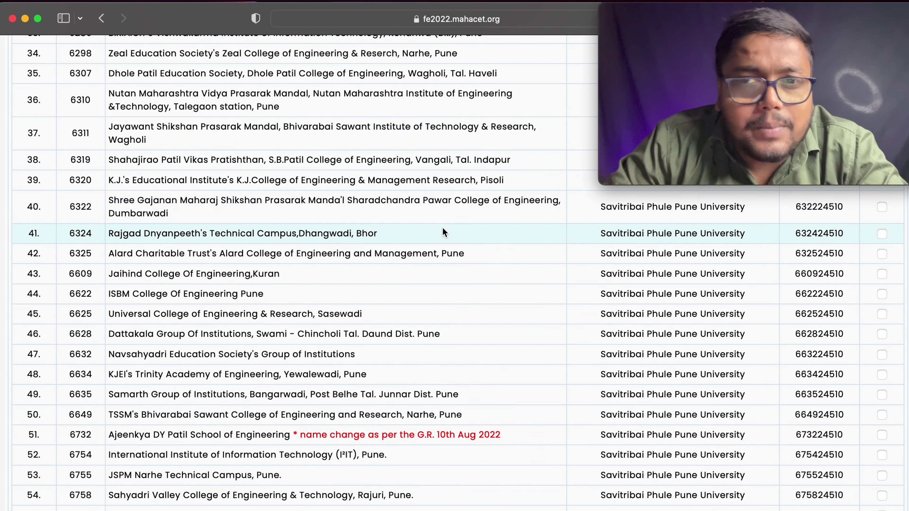
pyautogui.click(882, 233)
pyautogui.click(882, 254)
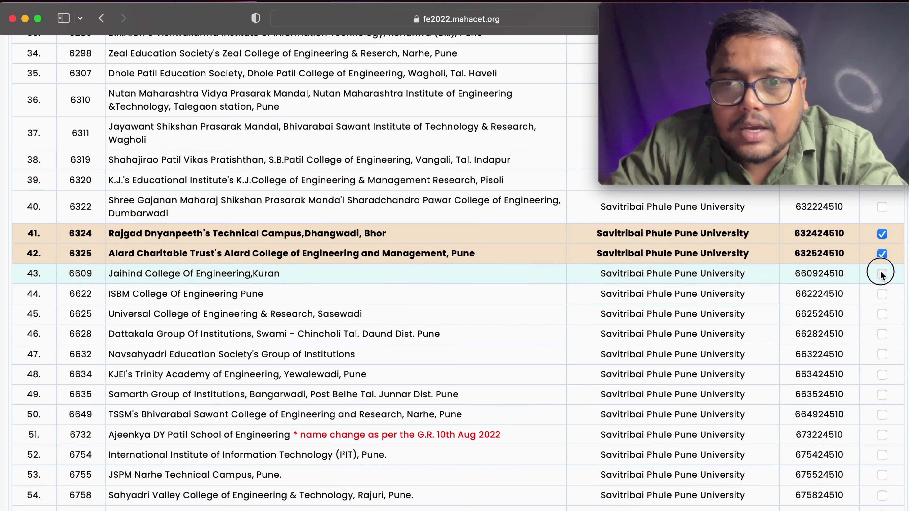
pyautogui.click(882, 274)
pyautogui.click(883, 296)
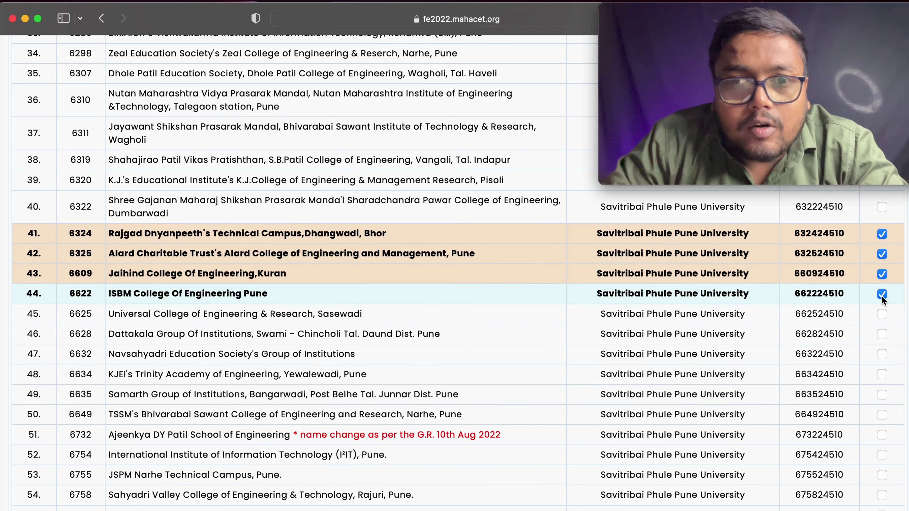
pyautogui.click(880, 336)
pyautogui.click(884, 355)
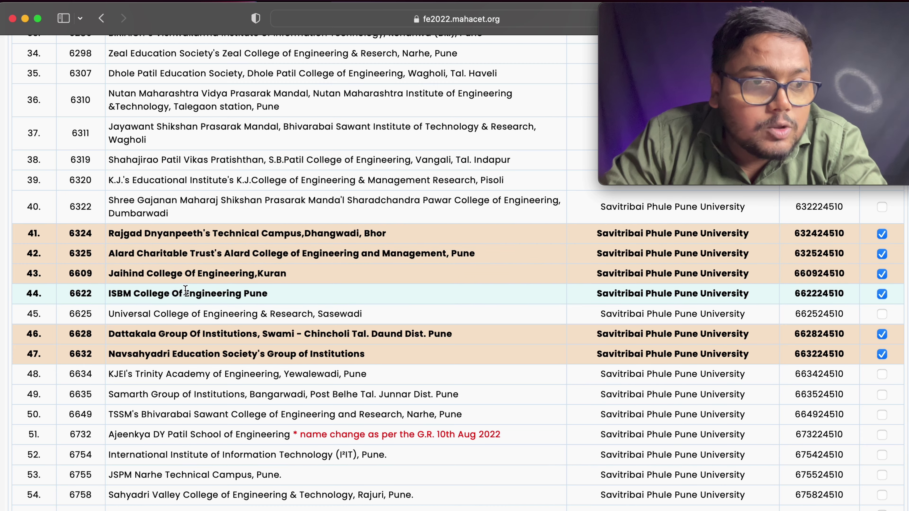
# - Add the selected Pune institutes to the shortlisted options
pyautogui.scroll(-1, 381, 373)
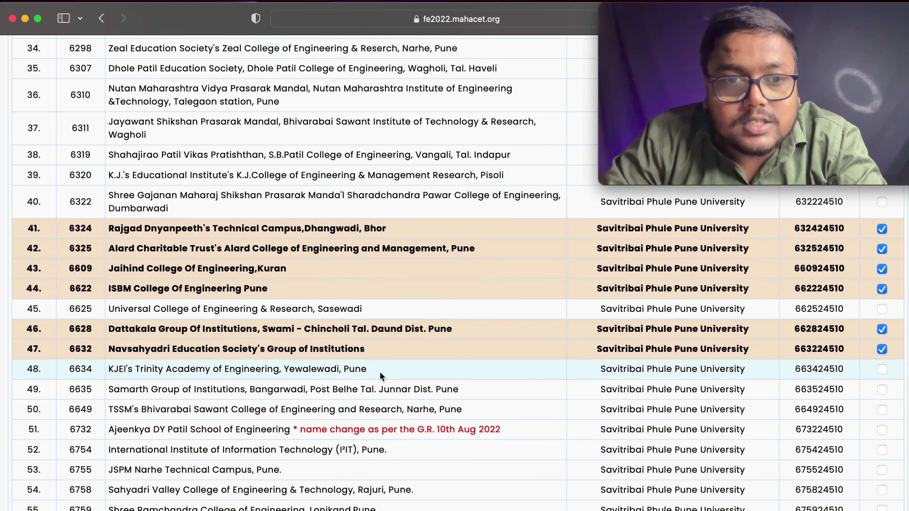
pyautogui.scroll(-10, 381, 372)
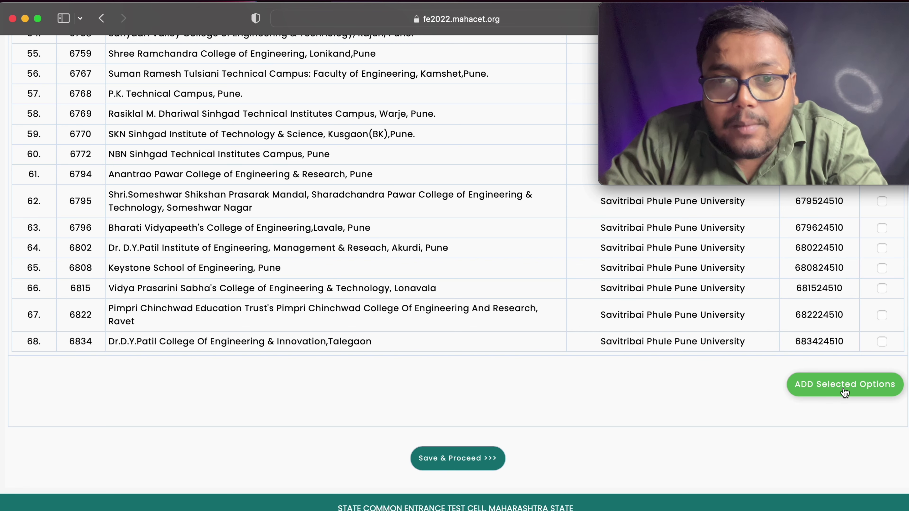
pyautogui.click(825, 392)
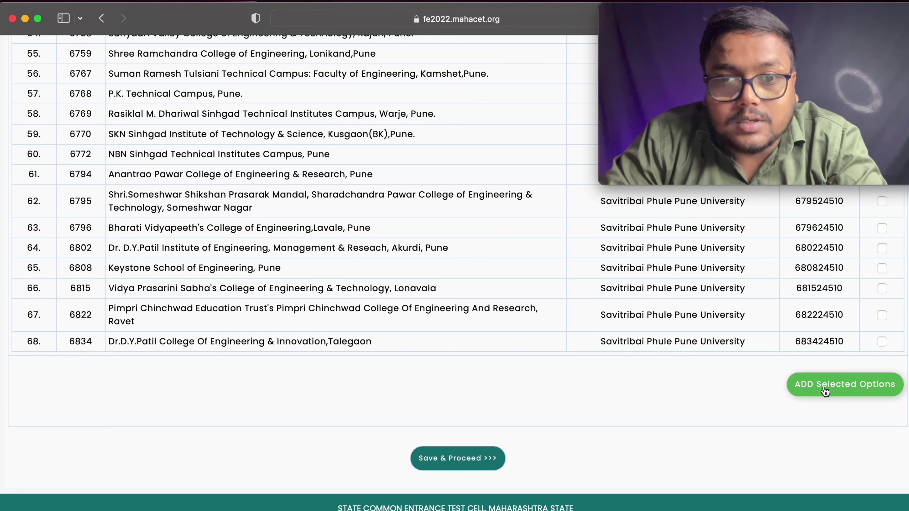
pyautogui.click(826, 392)
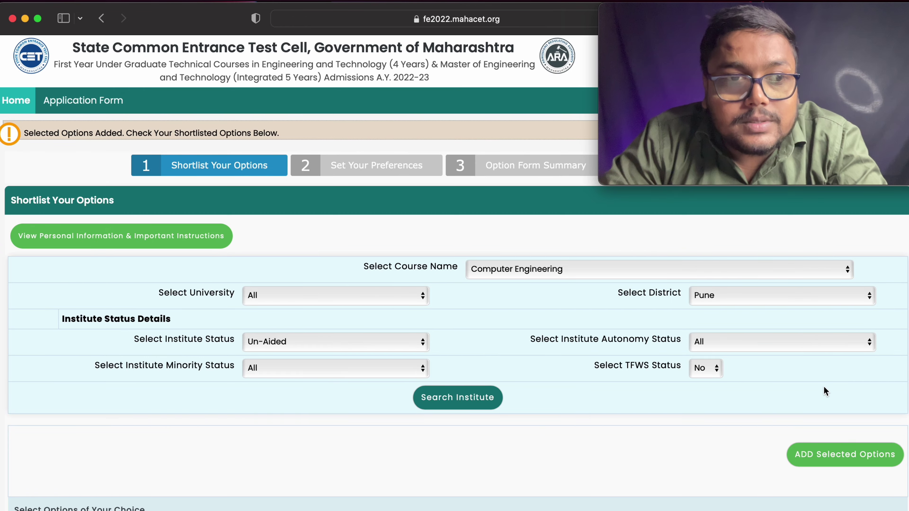
# - Review the shortlisted options table below the list of remaining Pune institutes
pyautogui.scroll(-8, 674, 381)
pyautogui.scroll(-20, 674, 381)
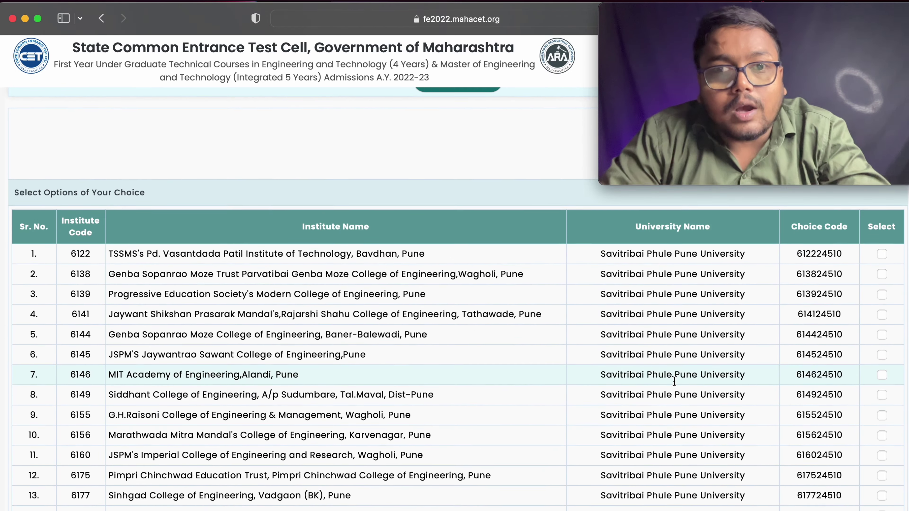
pyautogui.scroll(-20, 674, 381)
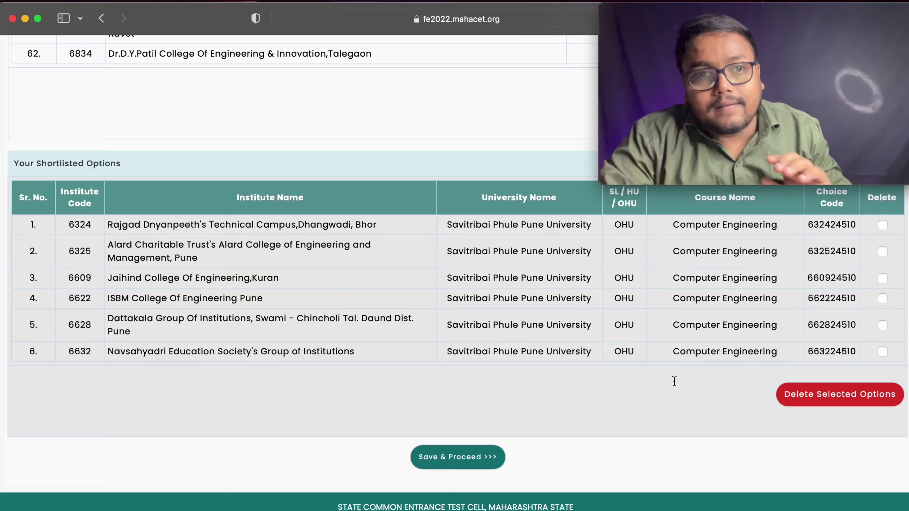
pyautogui.scroll(6, 675, 381)
pyautogui.scroll(-6, 674, 381)
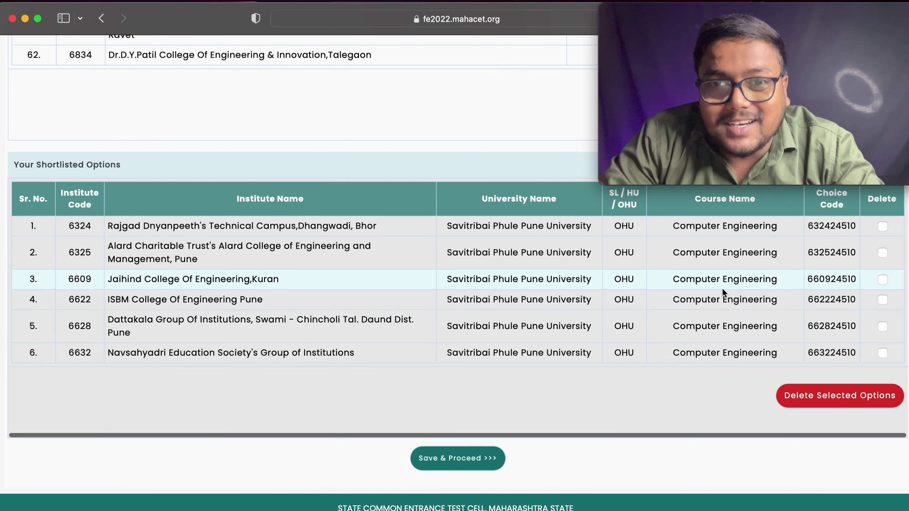
# - Try Mumbai City as the district filter for the institute search
pyautogui.scroll(20, 722, 288)
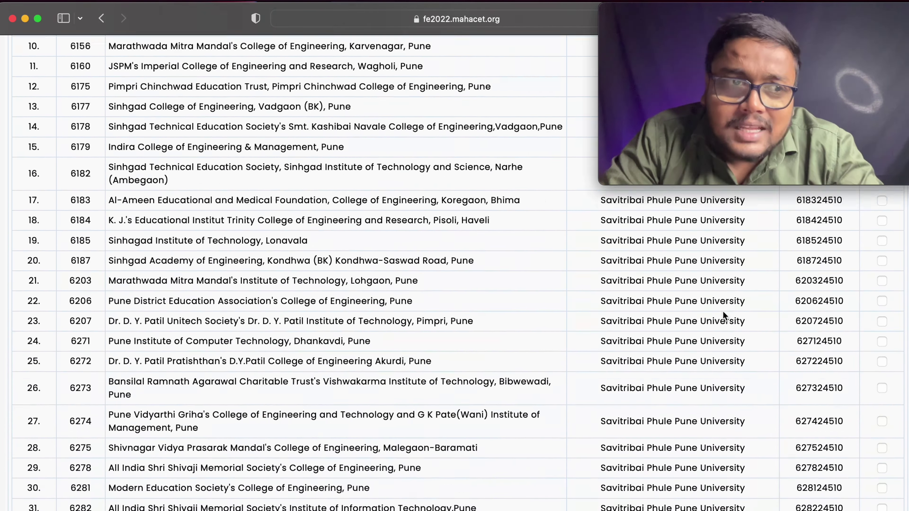
pyautogui.scroll(15, 723, 311)
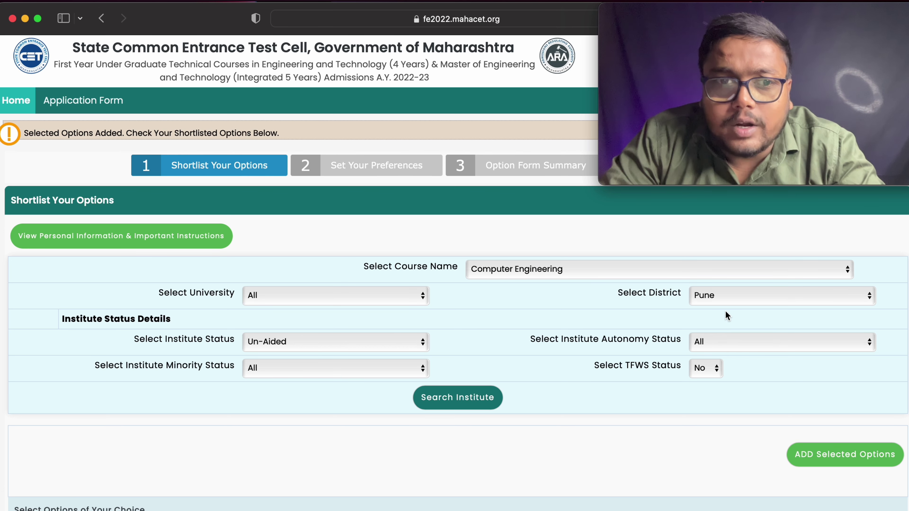
pyautogui.click(753, 294)
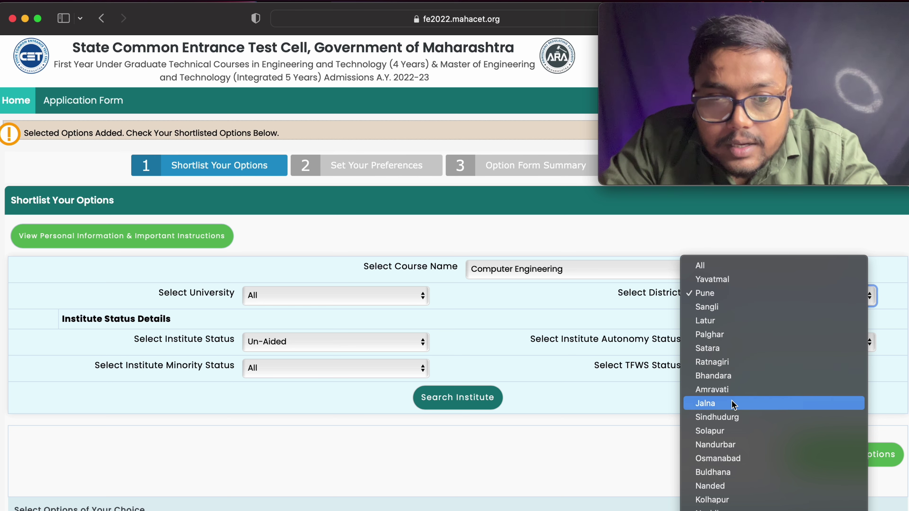
pyautogui.scroll(-5, 726, 442)
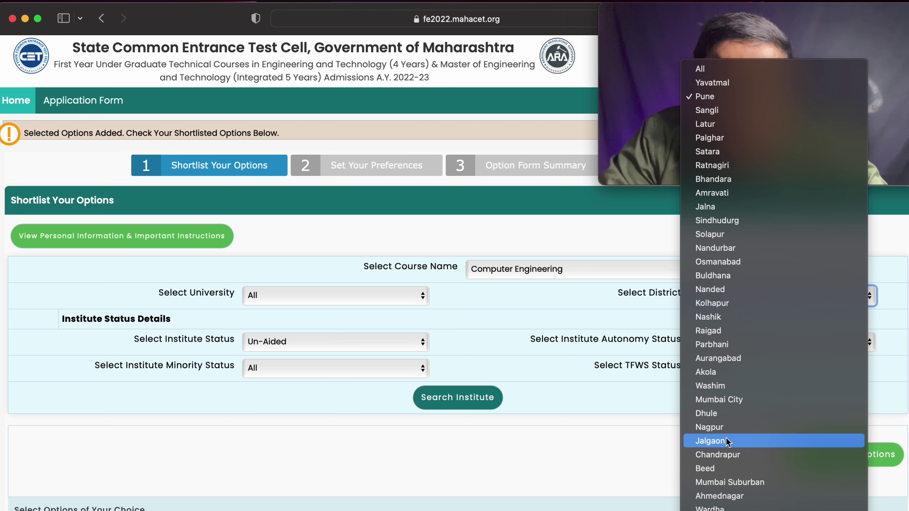
pyautogui.click(748, 400)
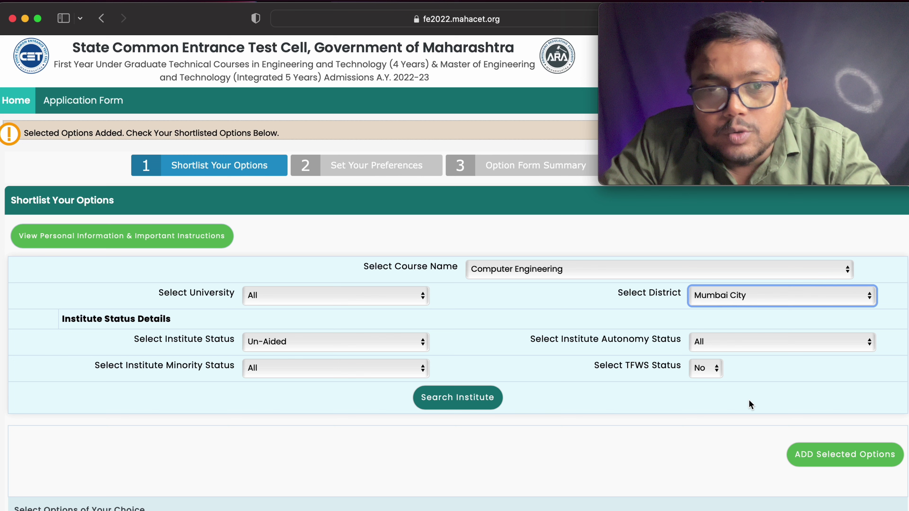
# - Set the district filter to All and search for Computer Engineering institutes
pyautogui.click(764, 296)
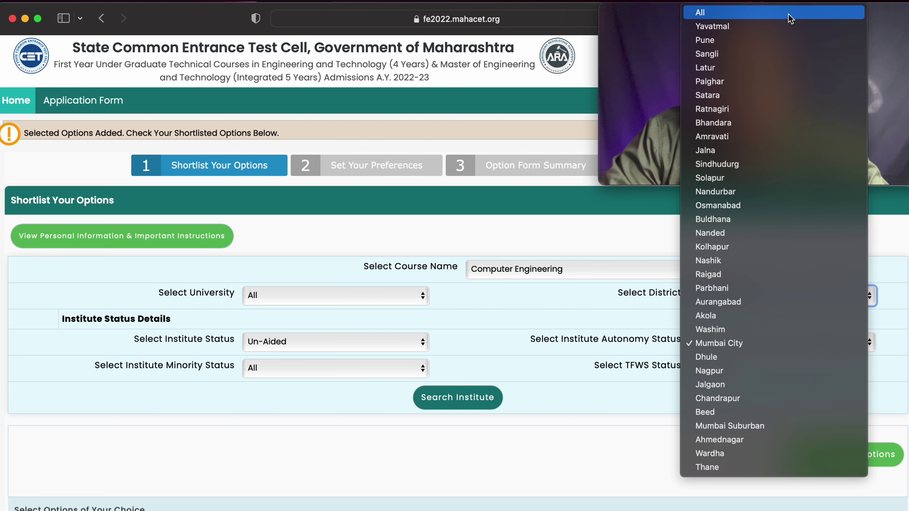
pyautogui.click(785, 18)
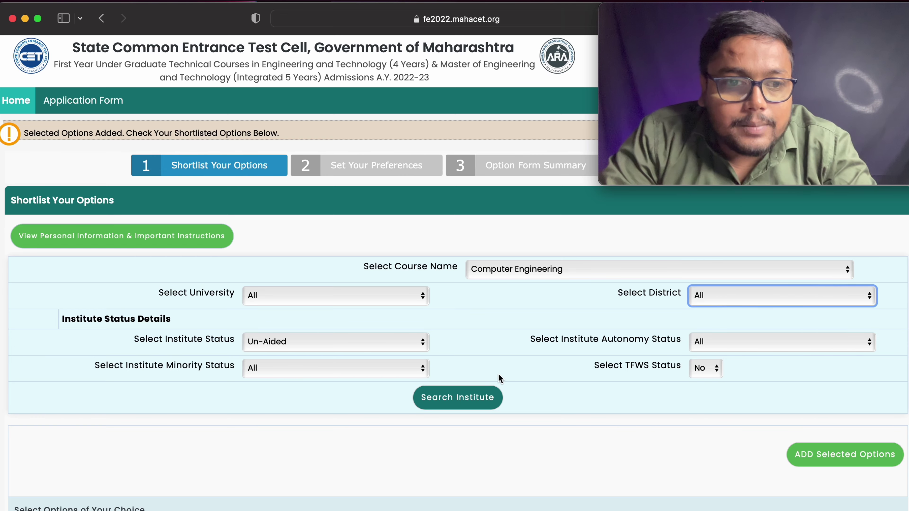
pyautogui.click(487, 398)
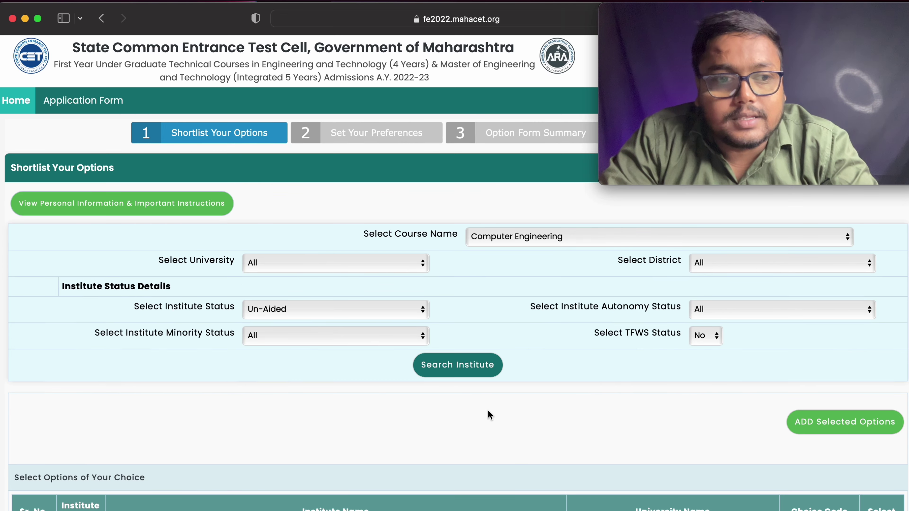
# - Select Bharati Vidyapeeth College of Engineering and Smt. Indira Gandhi College of Engineering, both Navi Mumbai, from the all-district results
pyautogui.scroll(-10, 498, 429)
pyautogui.scroll(-1, 509, 453)
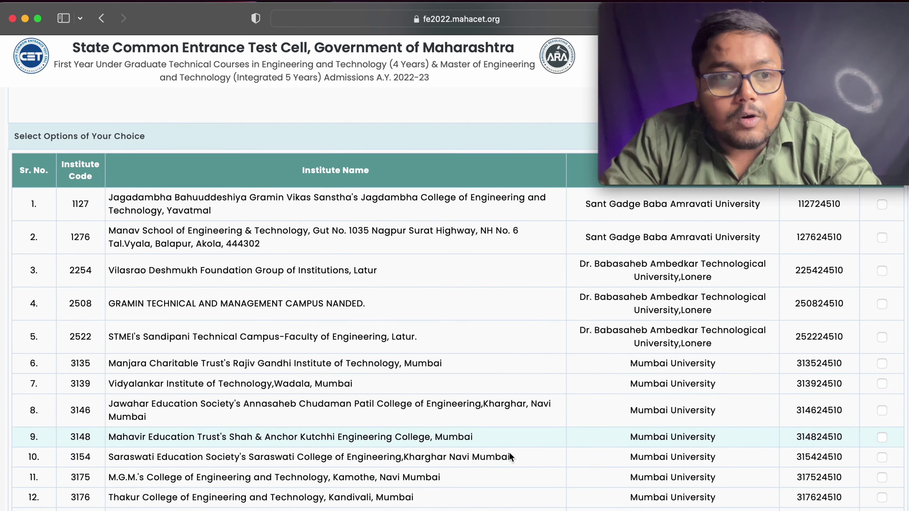
pyautogui.scroll(-3, 510, 452)
pyautogui.scroll(7, 510, 455)
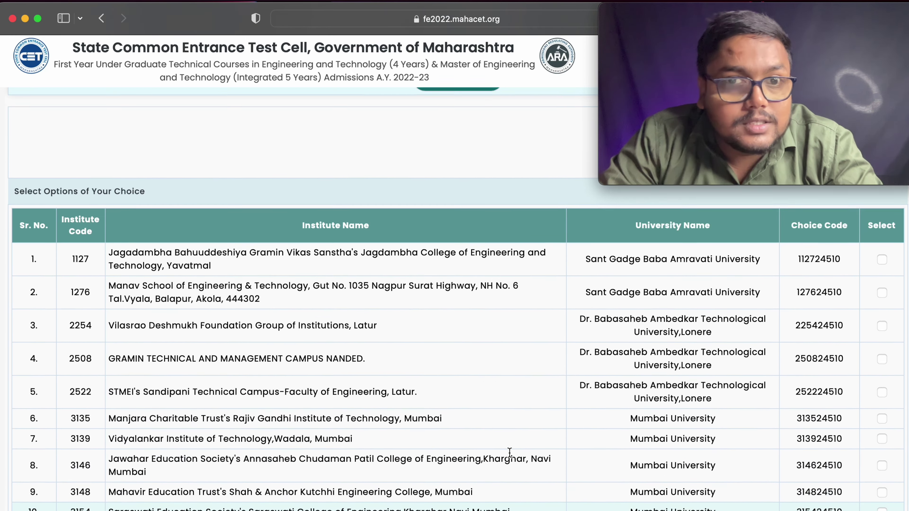
pyautogui.scroll(-15, 510, 452)
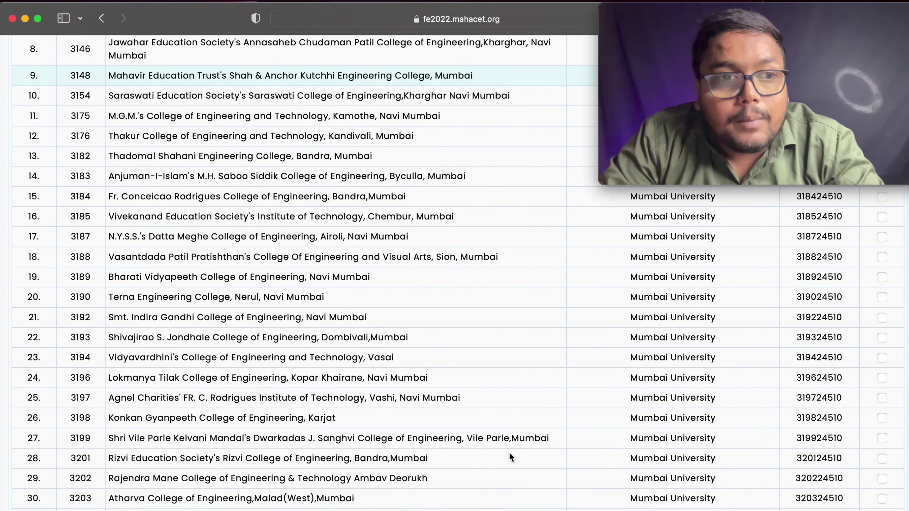
pyautogui.scroll(-1, 509, 452)
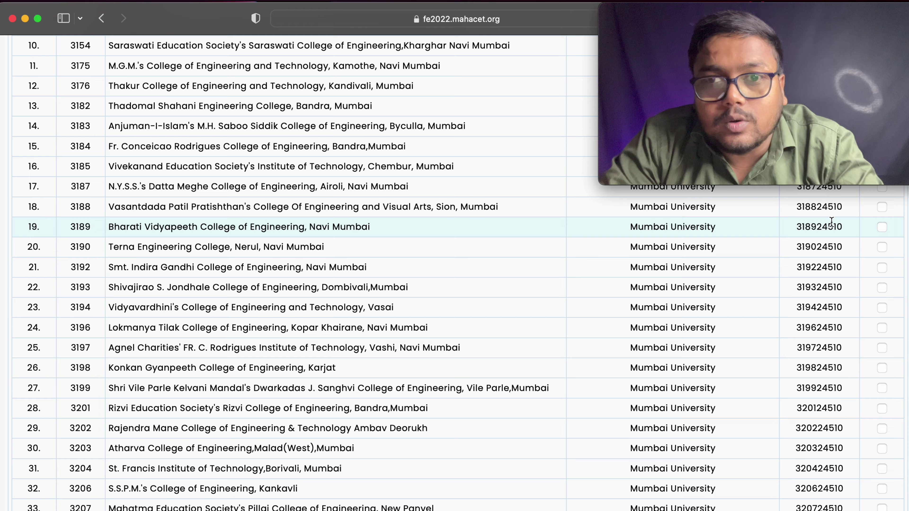
pyautogui.click(883, 227)
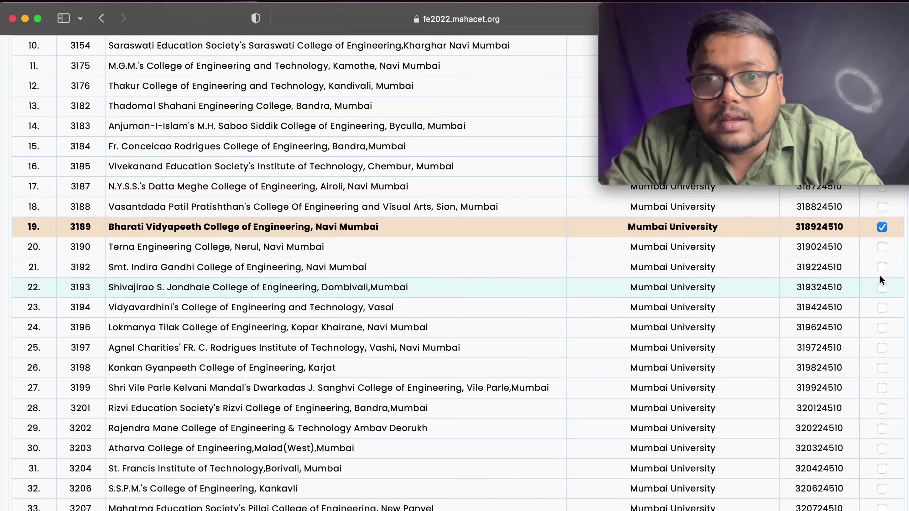
pyautogui.click(882, 267)
# - Look through the rest of the all-district institute list down to its end
pyautogui.scroll(-20, 706, 339)
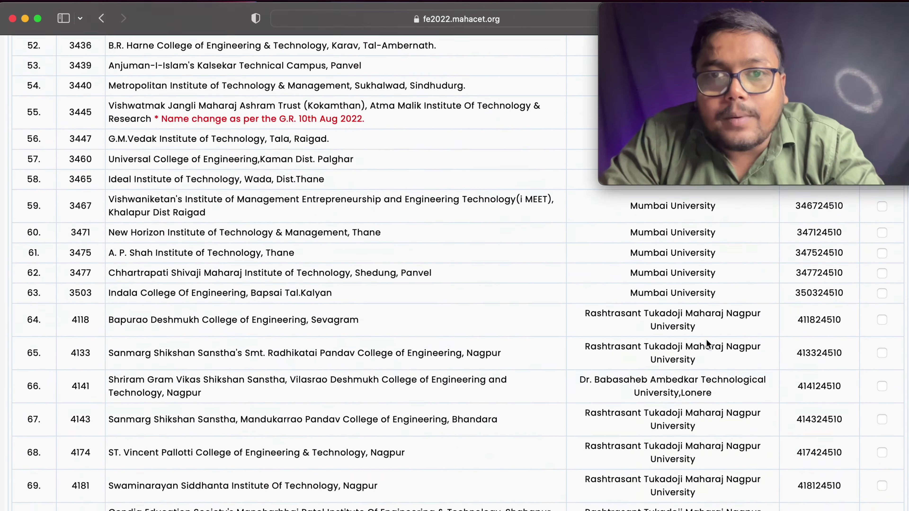
pyautogui.scroll(-20, 706, 339)
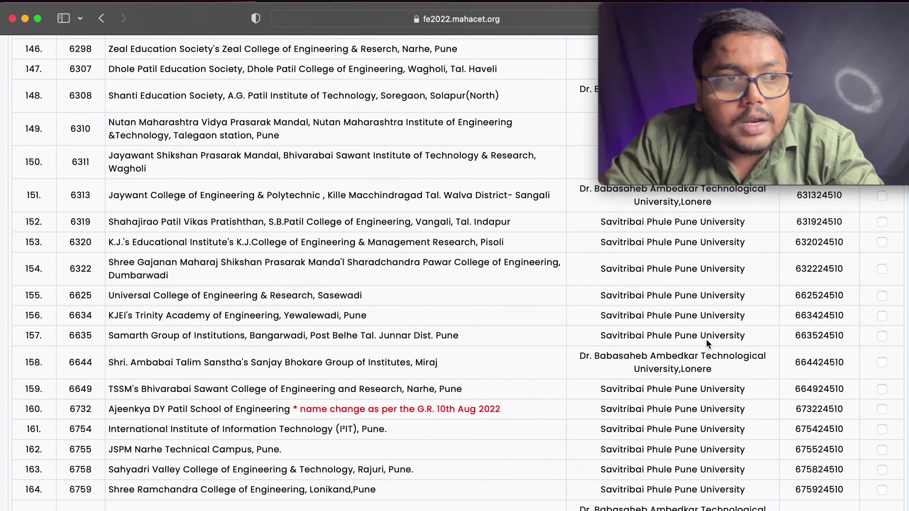
pyautogui.scroll(-15, 706, 340)
pyautogui.scroll(12, 706, 339)
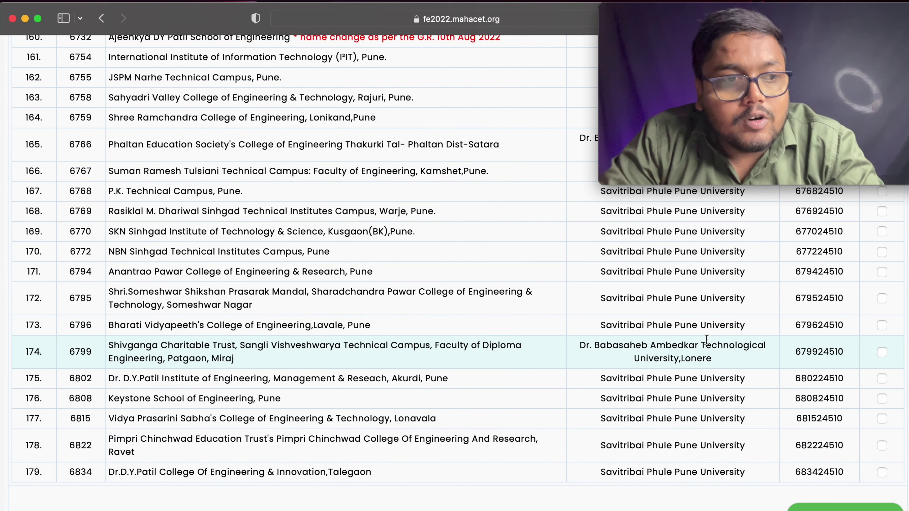
pyautogui.scroll(-5, 706, 339)
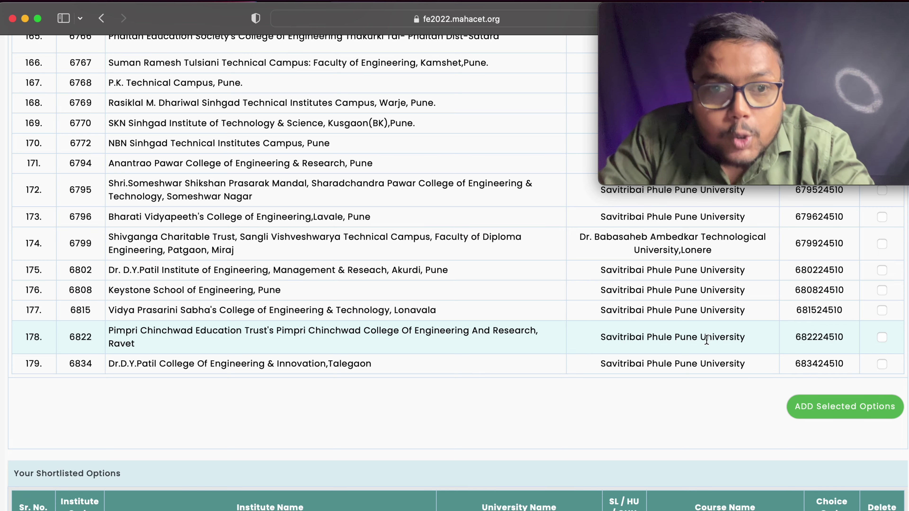
# - Add the two selected Navi Mumbai colleges to the shortlisted options and save the shortlist to proceed to preference setting
pyautogui.scroll(-12, 707, 339)
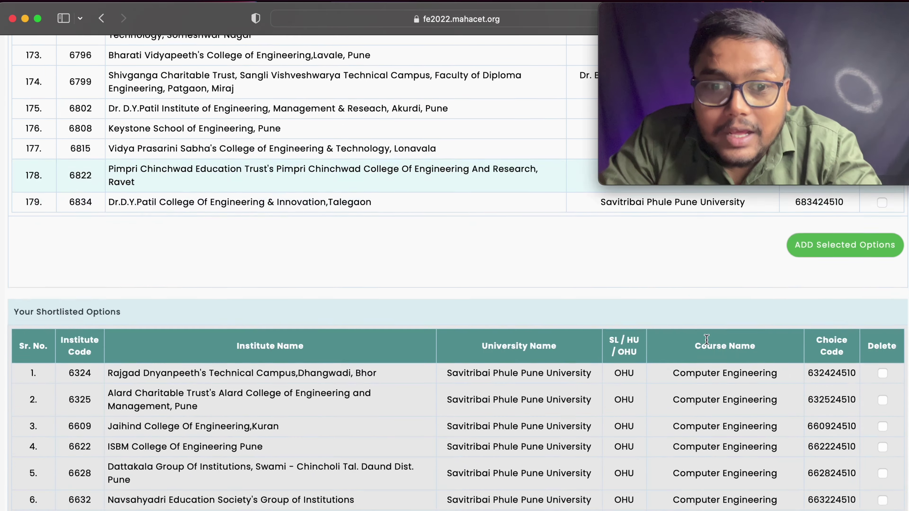
pyautogui.scroll(4, 796, 381)
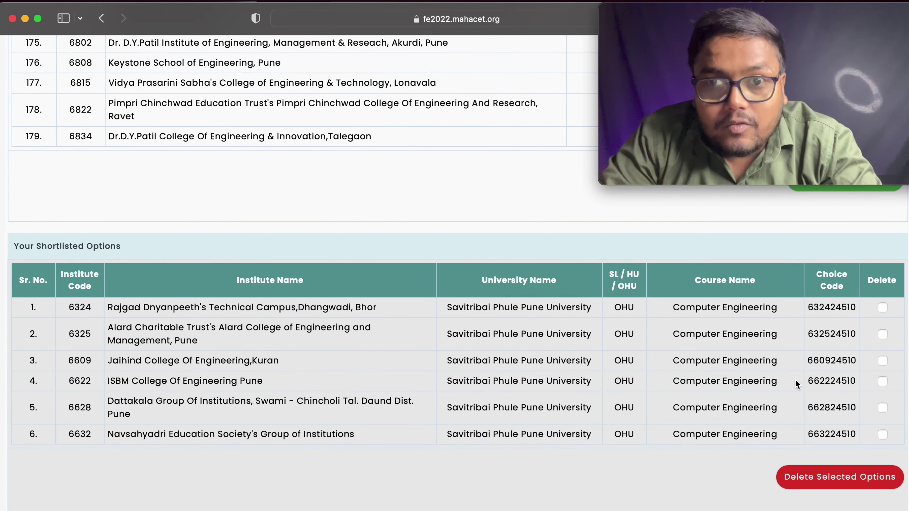
pyautogui.scroll(2, 796, 380)
pyautogui.click(870, 223)
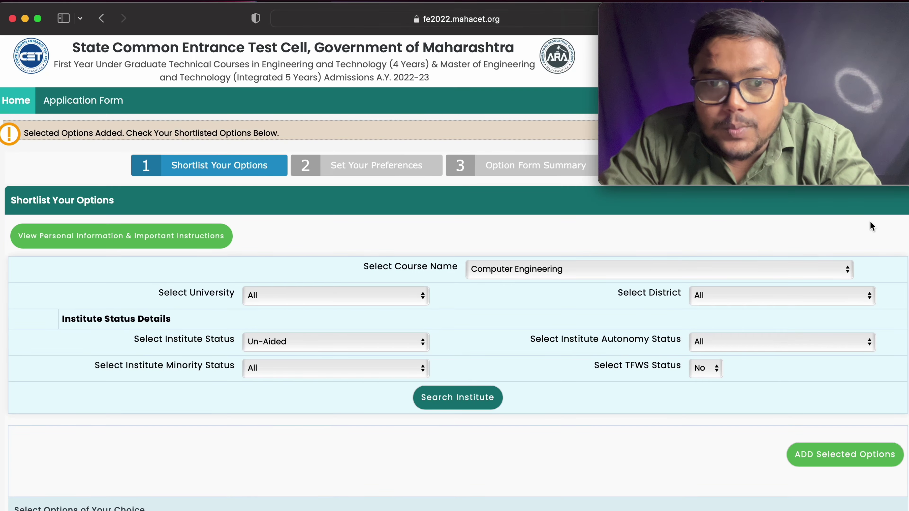
pyautogui.scroll(-20, 784, 364)
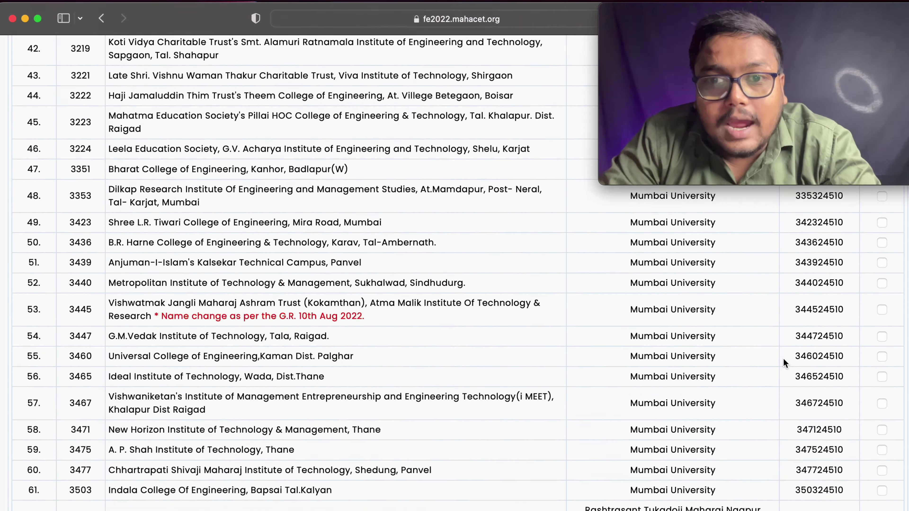
pyautogui.scroll(-20, 783, 359)
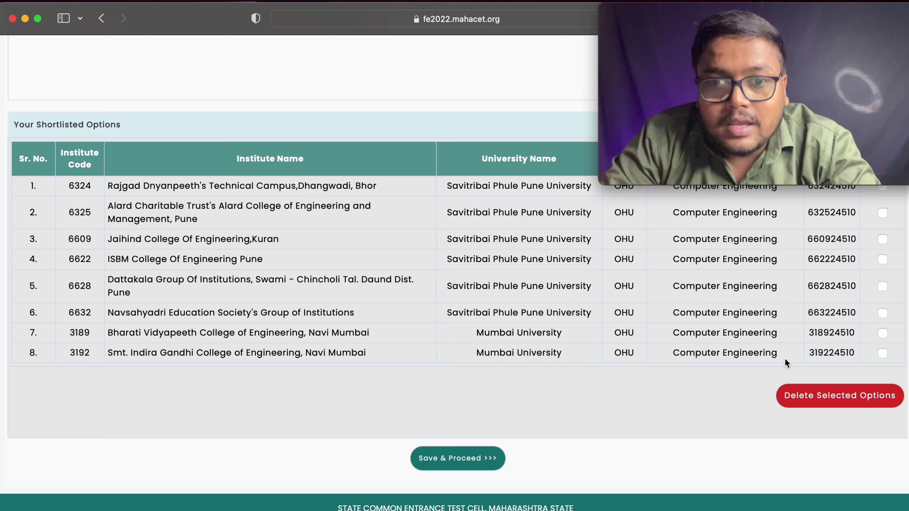
pyautogui.click(481, 462)
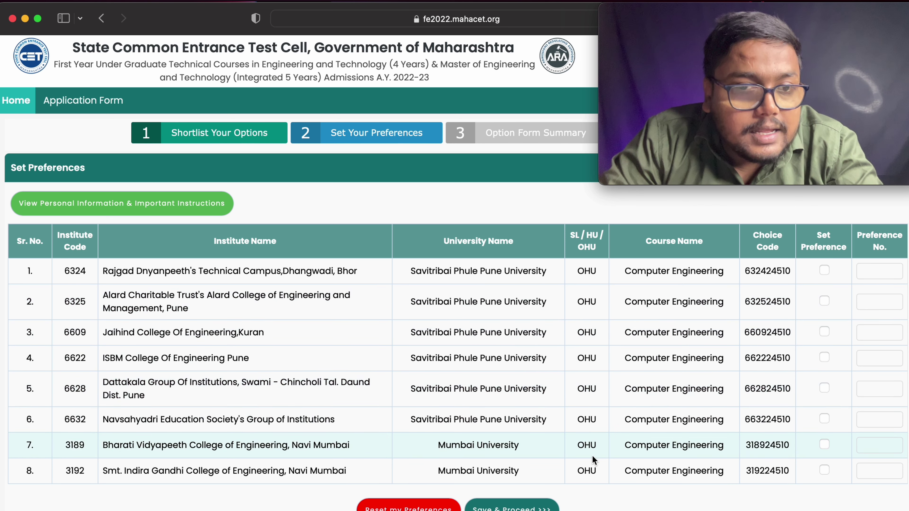
# - Rank all eight institutes in this order: Bharati Vidyapeeth, Rajgad, Smt. Indira Gandhi, Alard, ISBM, Dattakala, Navsahyadri, Jaihind
pyautogui.click(824, 445)
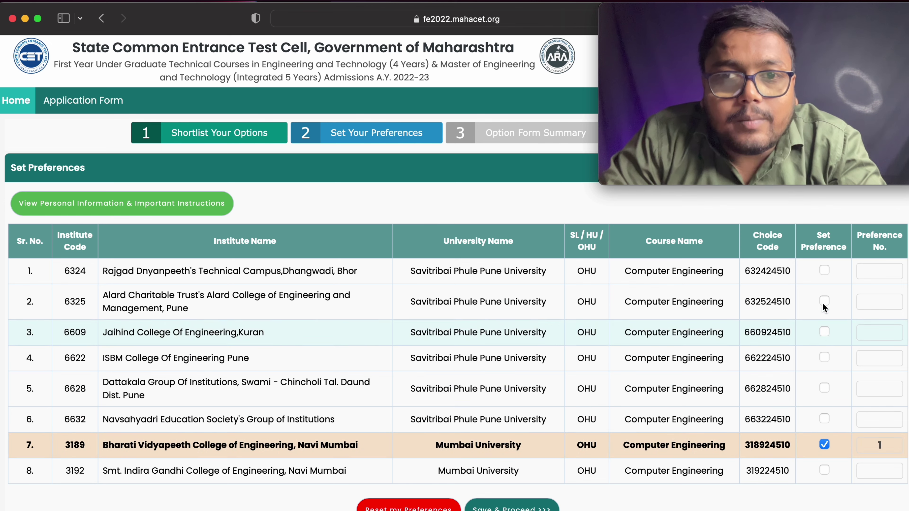
pyautogui.click(825, 271)
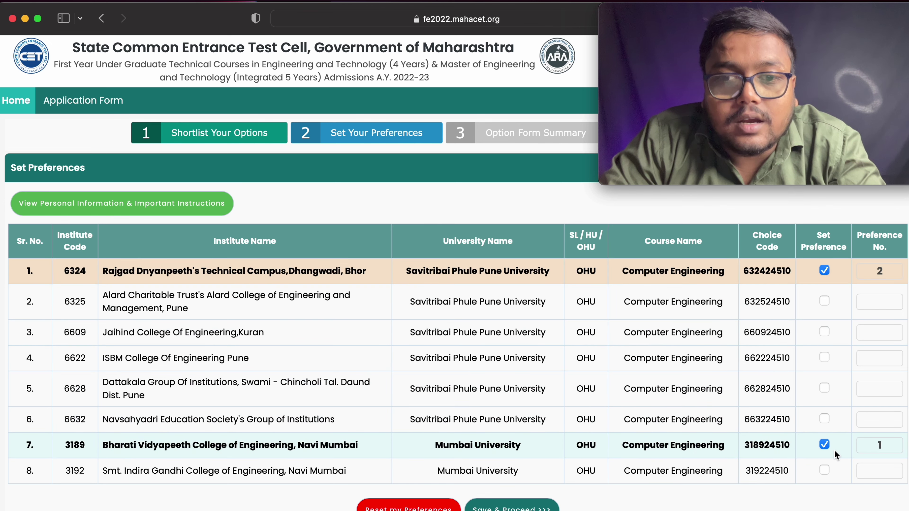
pyautogui.click(825, 470)
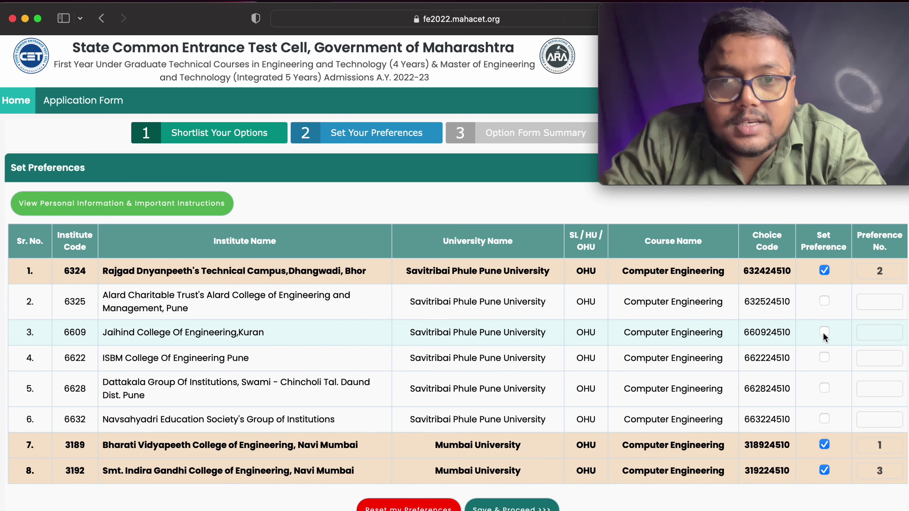
pyautogui.click(825, 302)
pyautogui.click(825, 357)
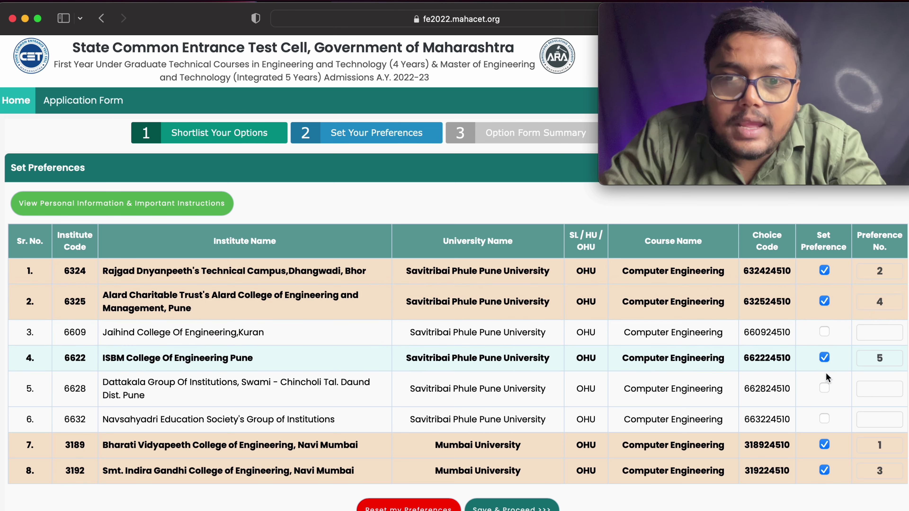
pyautogui.click(824, 389)
pyautogui.click(825, 419)
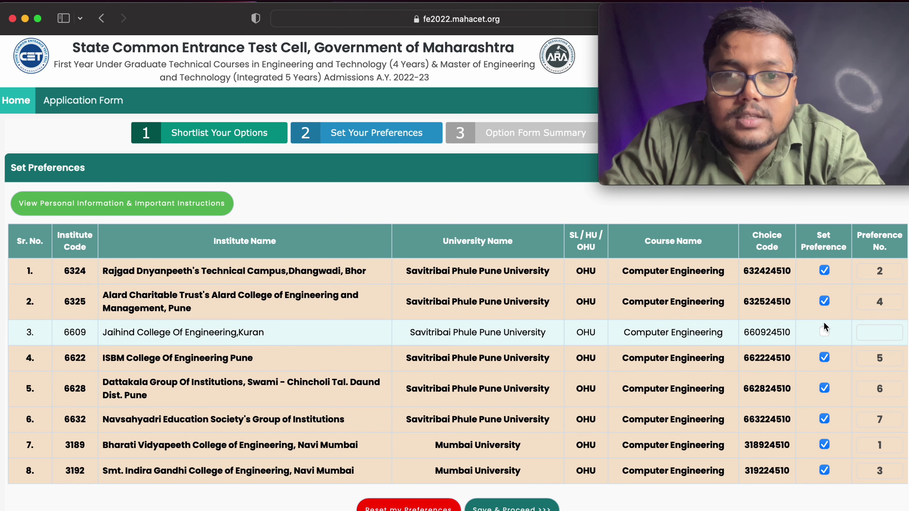
pyautogui.click(825, 332)
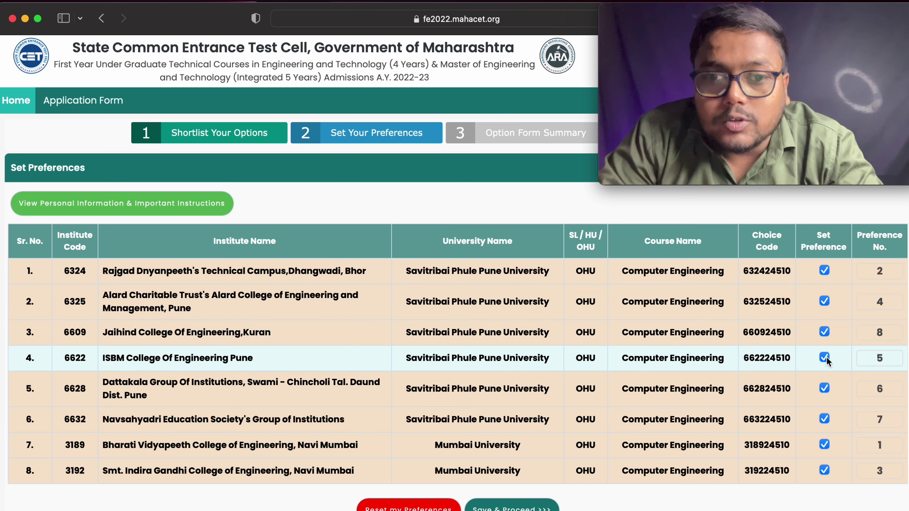
# - Remove the preferences of ISBM College and Navsahyadri Education Society's Group, and reset the whole preference list
pyautogui.click(826, 358)
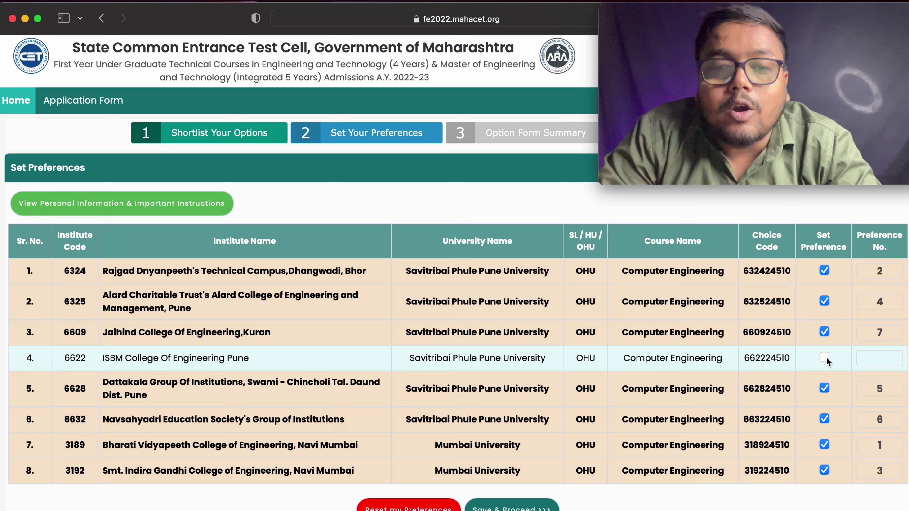
pyautogui.click(825, 419)
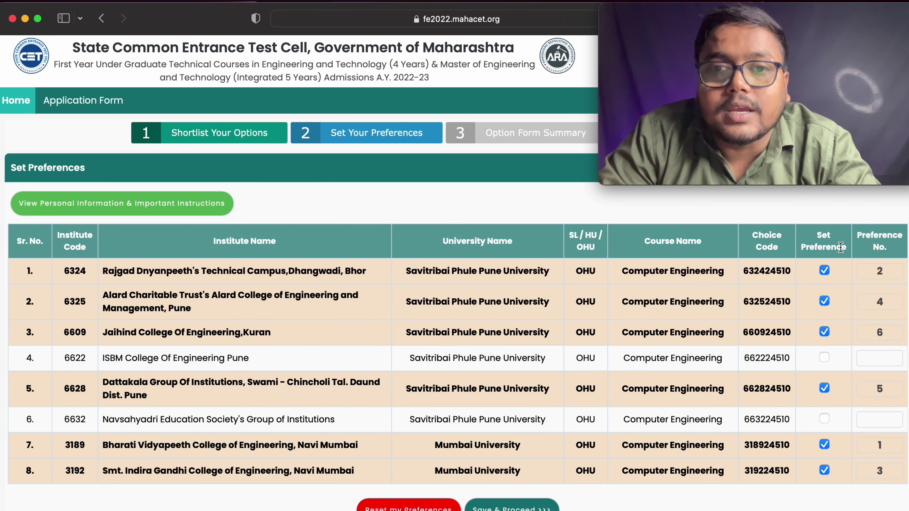
pyautogui.click(825, 271)
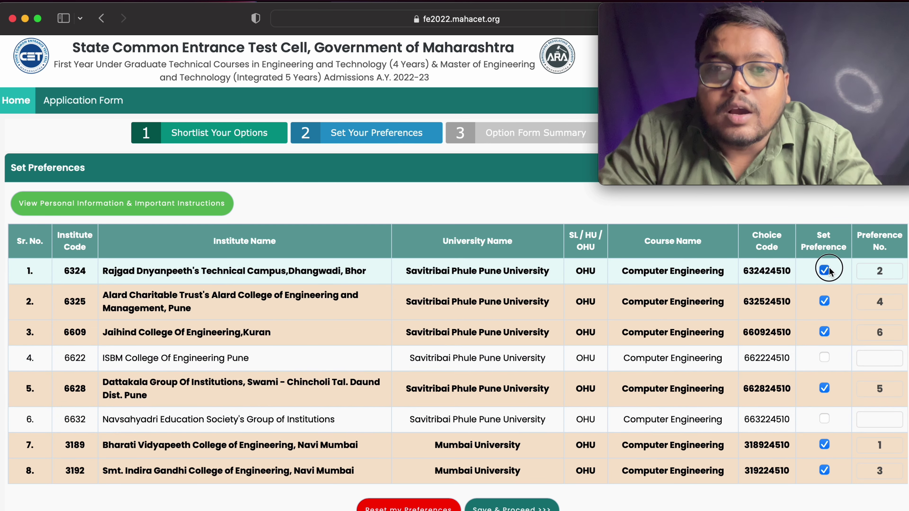
pyautogui.click(444, 509)
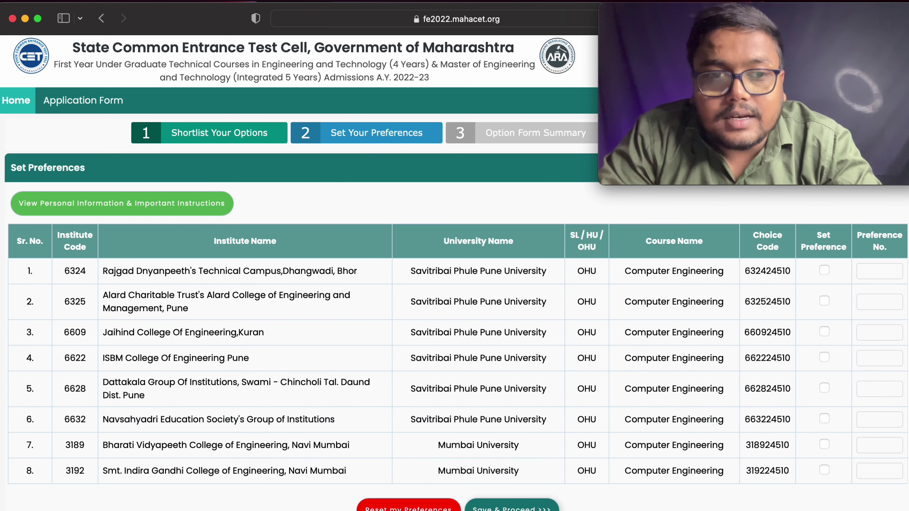
# - Try to save and proceed without any preference set, and dismiss the message
pyautogui.click(522, 509)
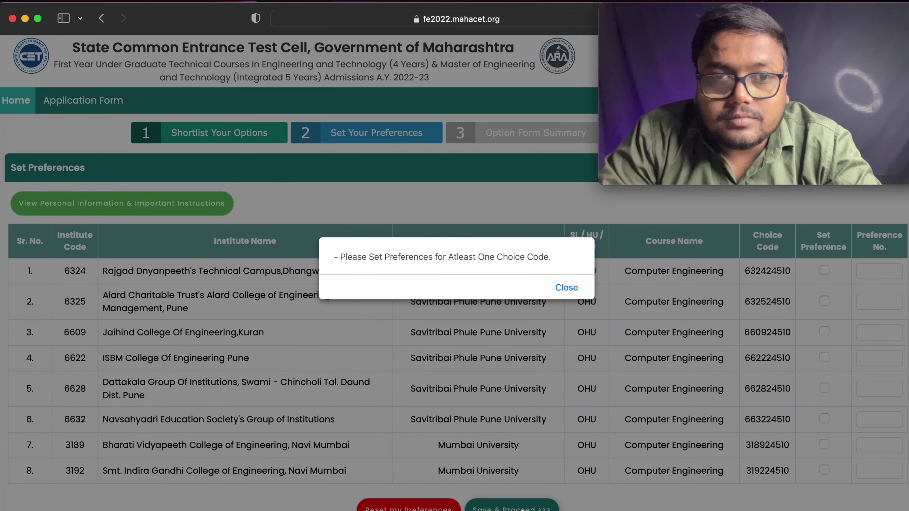
pyautogui.click(566, 286)
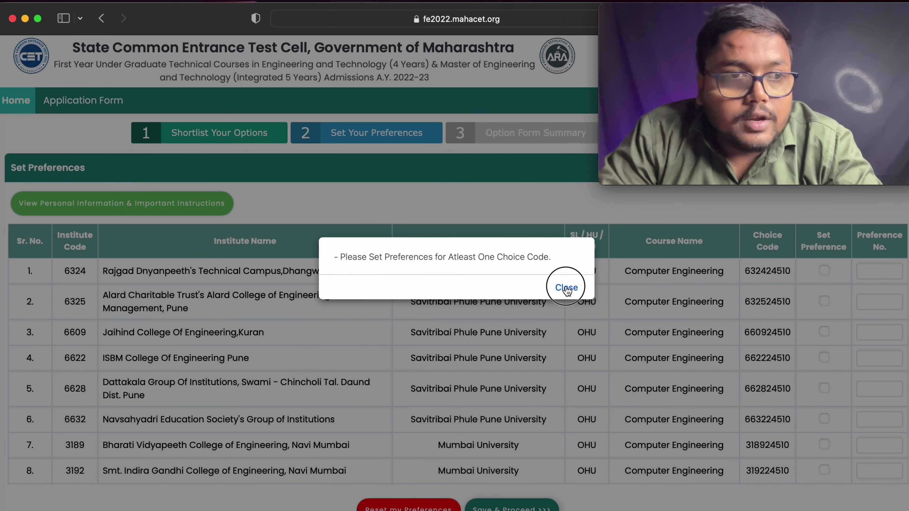
pyautogui.scroll(-3, 537, 405)
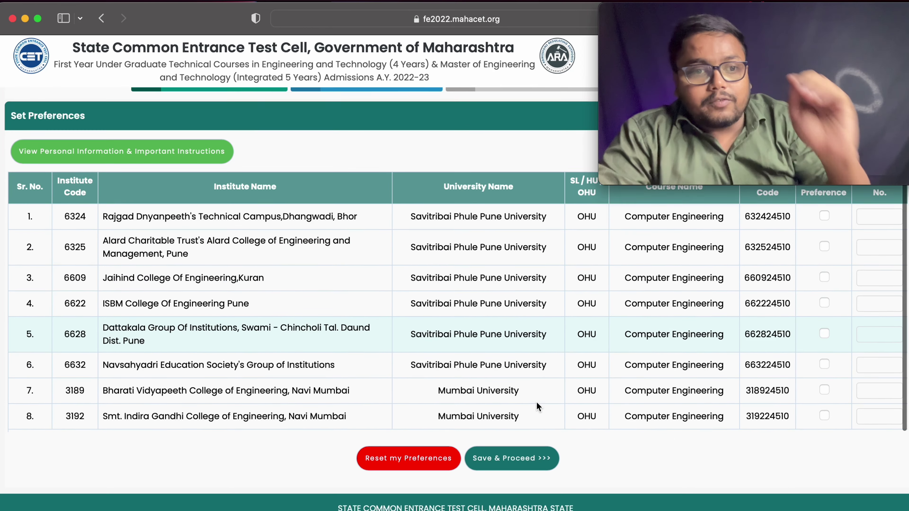
pyautogui.scroll(3, 538, 406)
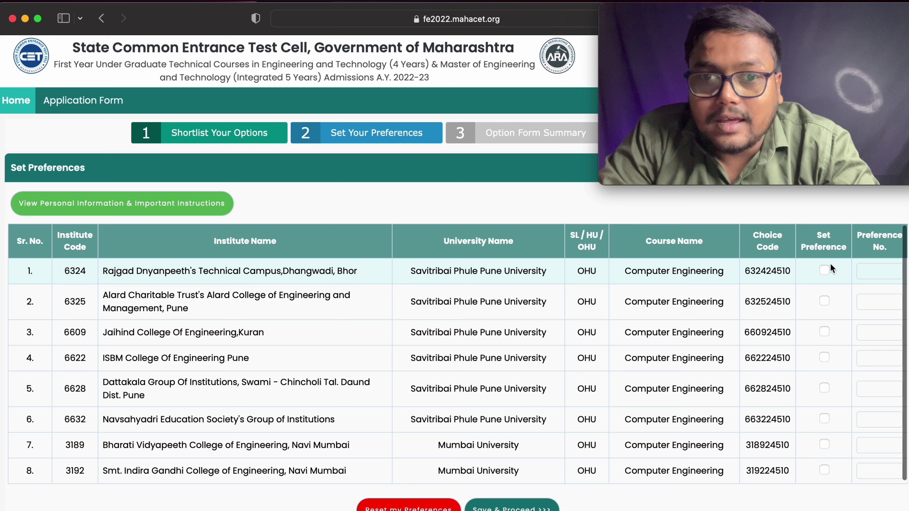
# - Rank the eight institutes in this order: Rajgad, ISBM, Navsahyadri, Smt. Indira Gandhi, Alard, Jaihind, Dattakala, Bharati Vidyapeeth
pyautogui.click(826, 270)
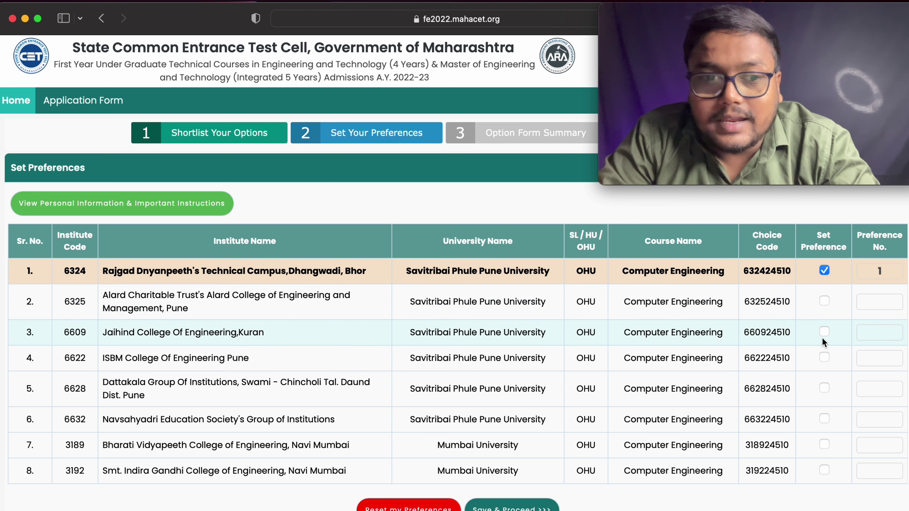
pyautogui.click(823, 271)
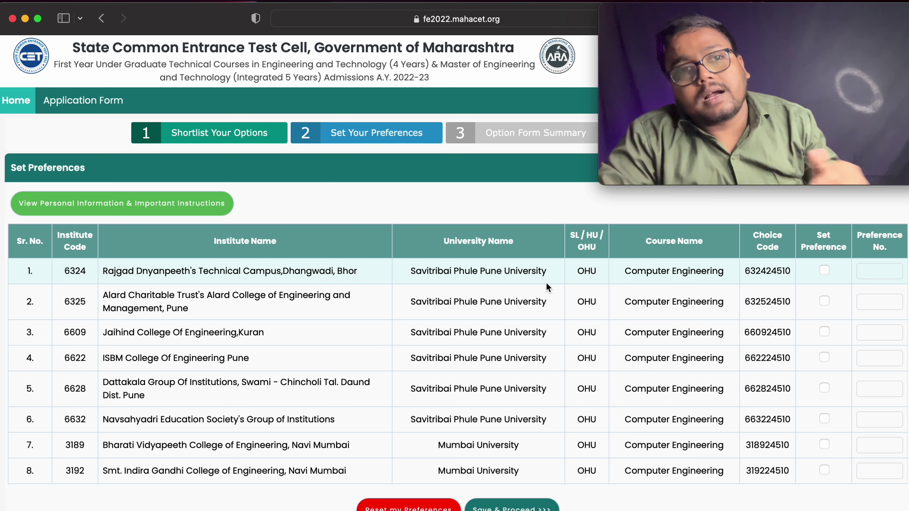
pyautogui.click(825, 270)
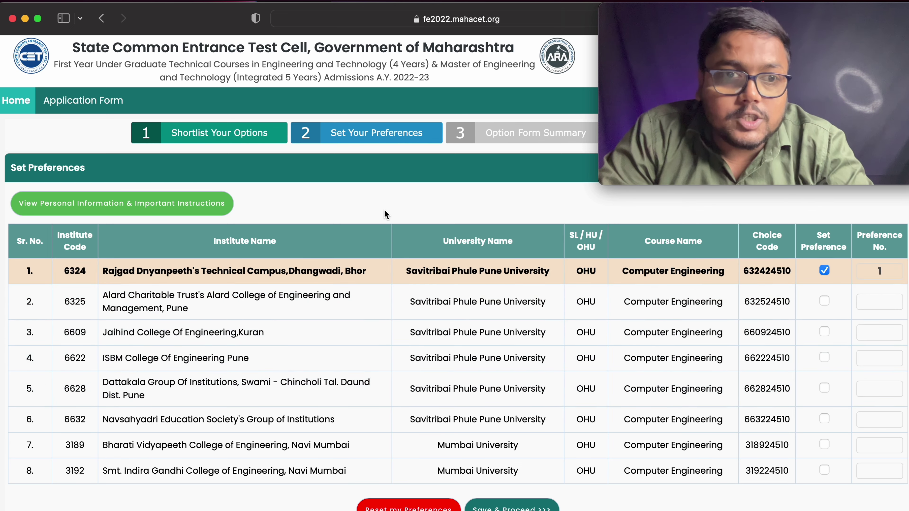
pyautogui.click(826, 357)
pyautogui.click(824, 418)
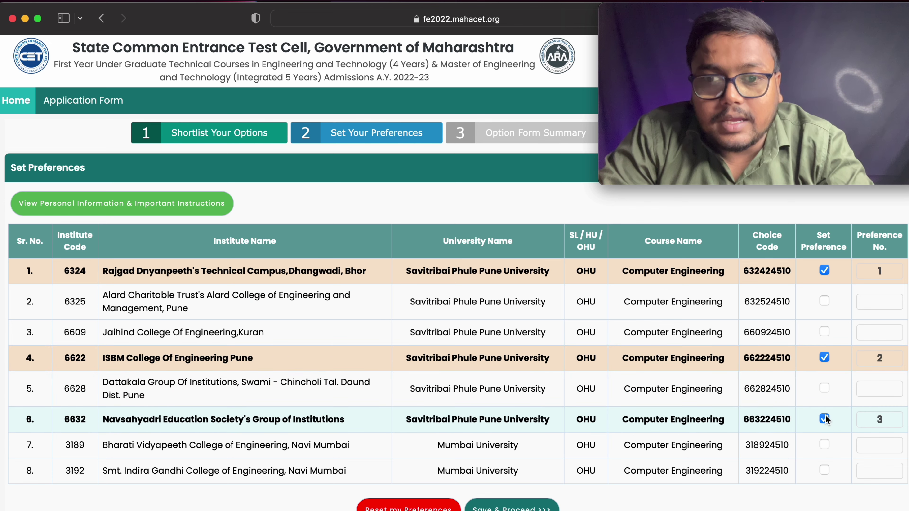
pyautogui.click(825, 470)
pyautogui.click(825, 301)
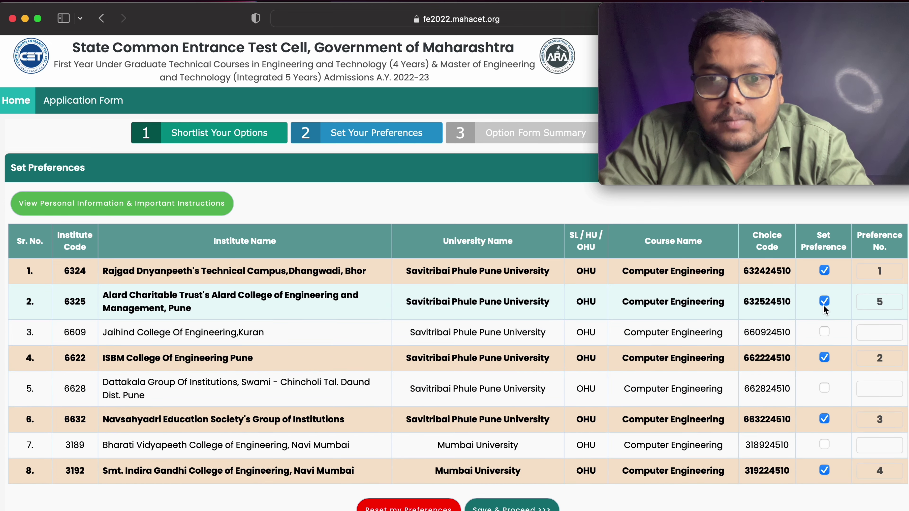
pyautogui.click(824, 331)
pyautogui.click(824, 388)
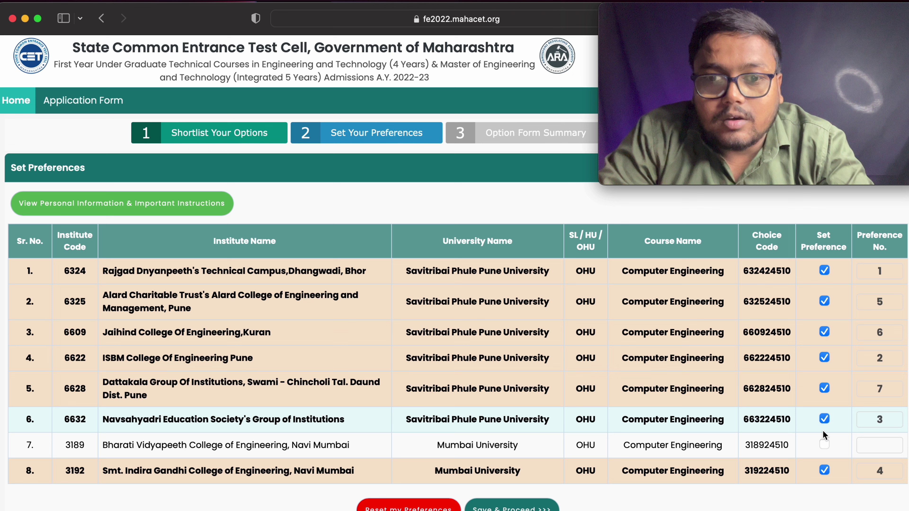
pyautogui.click(824, 445)
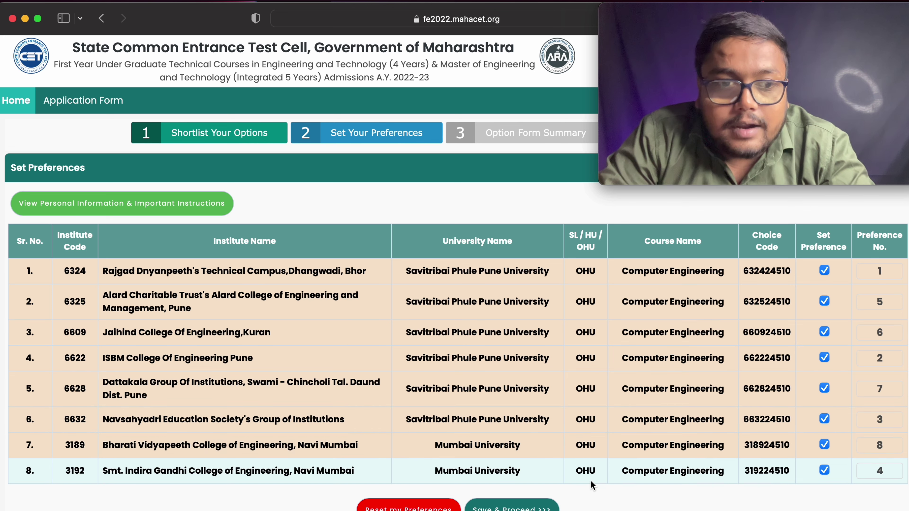
# - Return to option shortlisting and try searching for institutes in the Sangli district without choosing a course
pyautogui.click(237, 137)
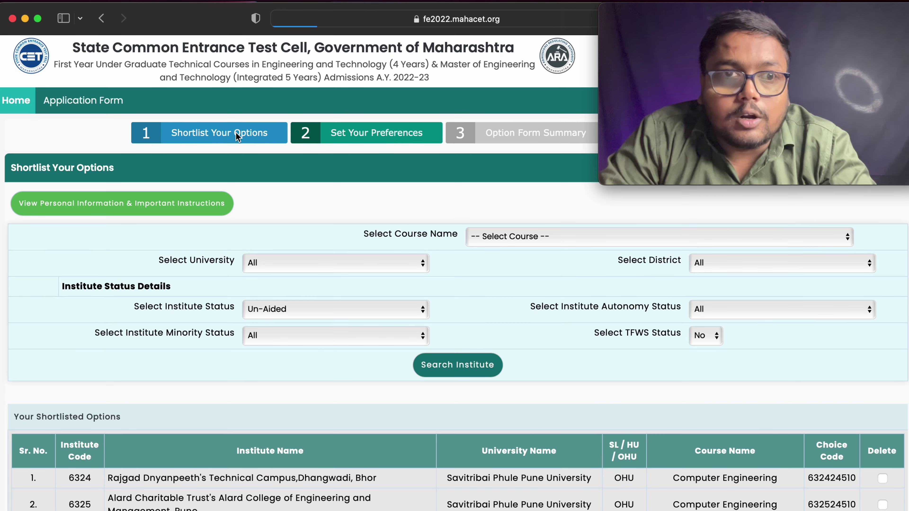
pyautogui.click(728, 265)
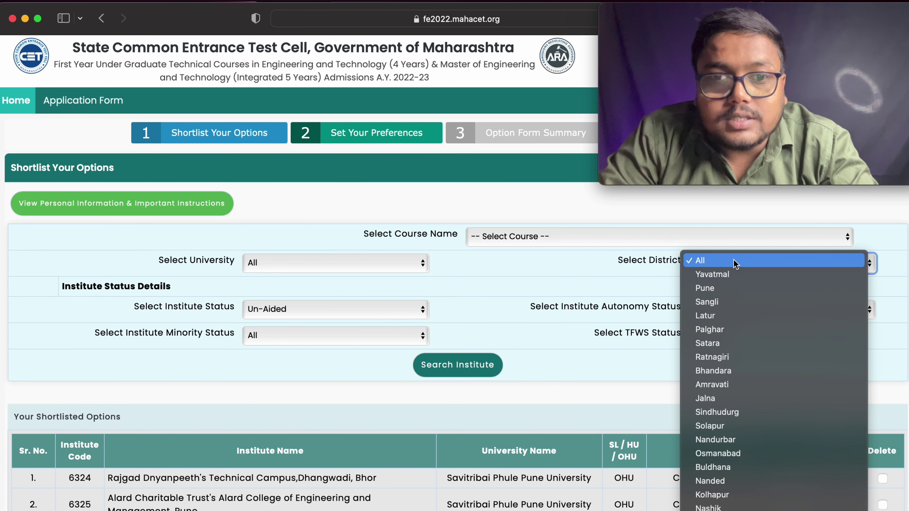
pyautogui.click(727, 301)
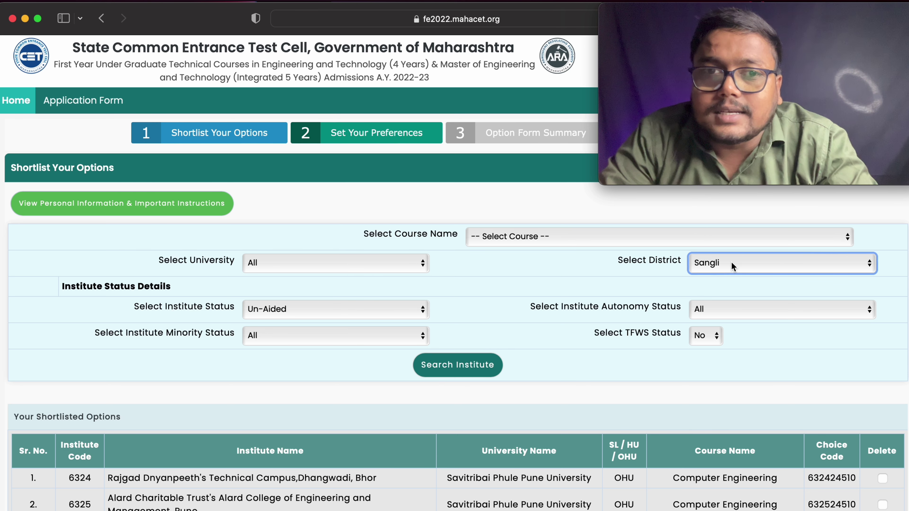
pyautogui.click(484, 372)
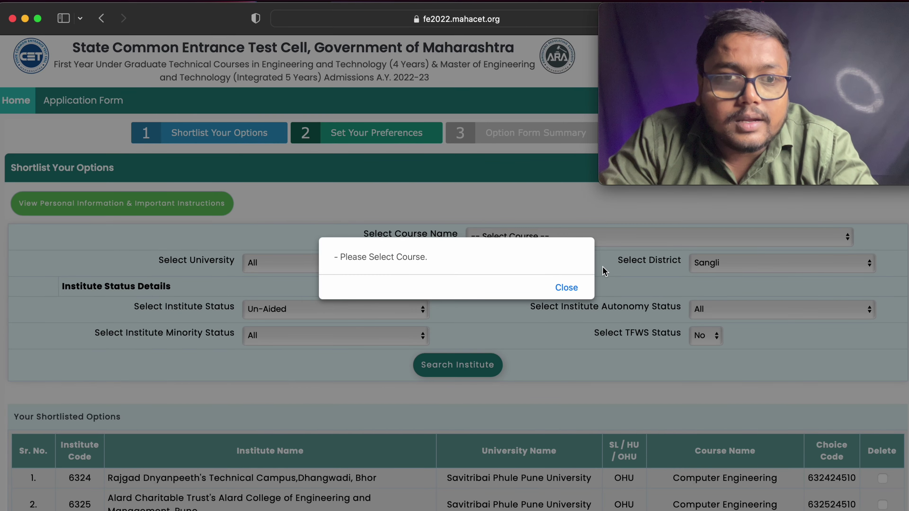
pyautogui.click(567, 289)
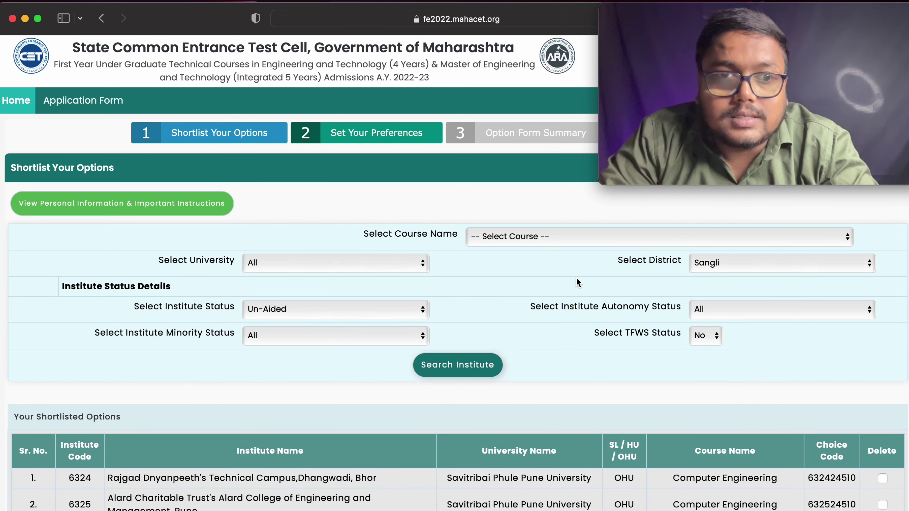
# - Search for un-aided institutes offering Computer Science and Engineering in the Sangli district
pyautogui.click(619, 242)
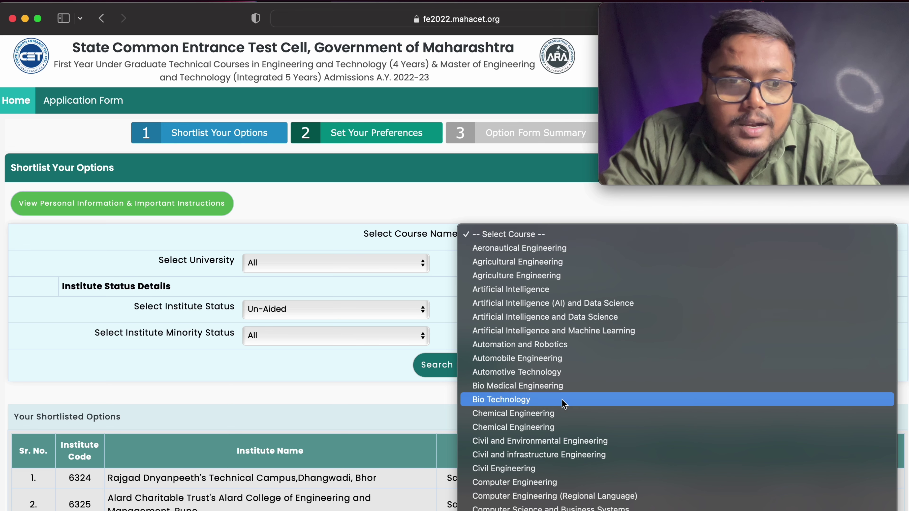
pyautogui.scroll(-3, 563, 403)
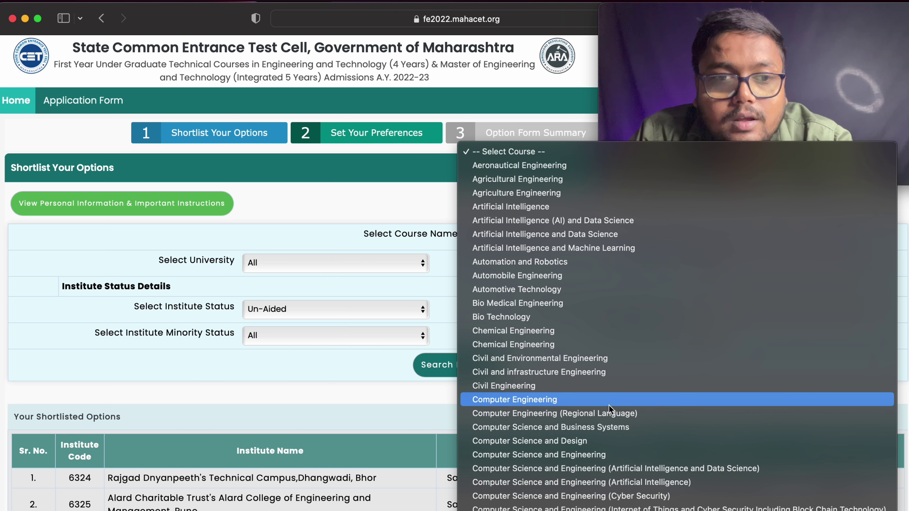
pyautogui.click(587, 458)
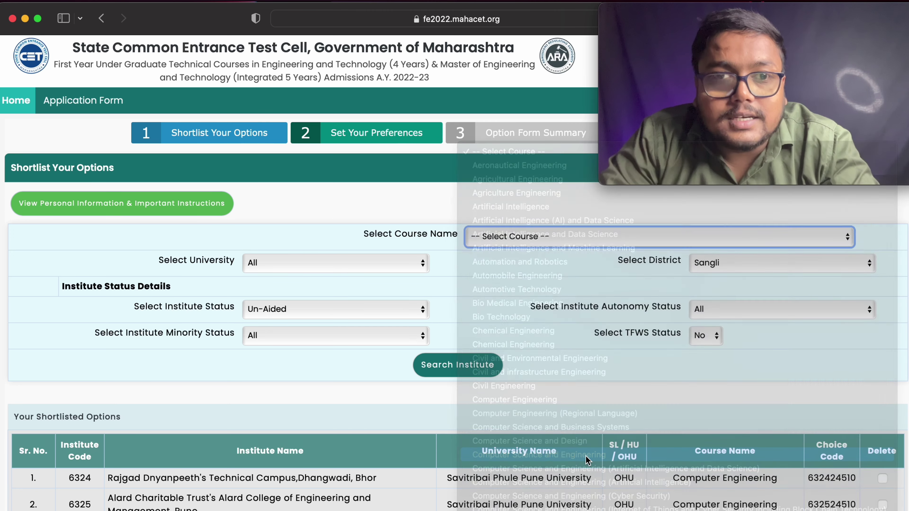
pyautogui.scroll(-3, 621, 368)
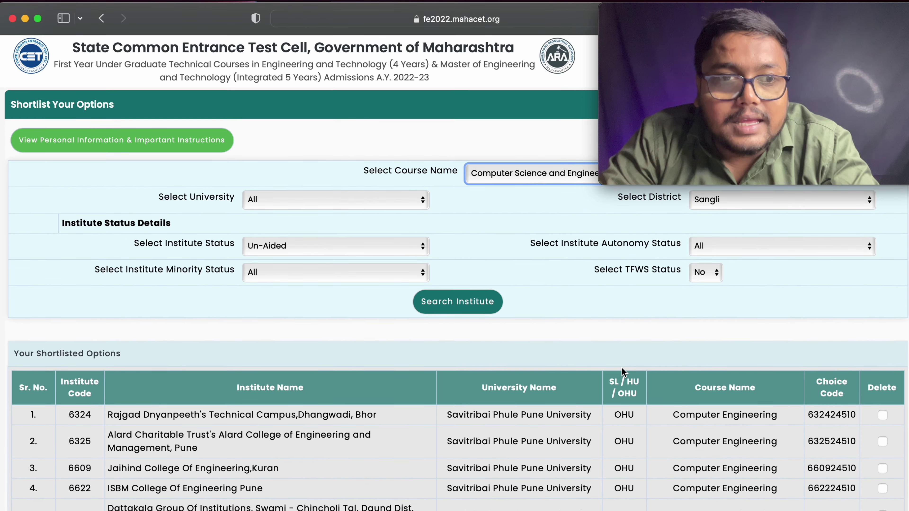
pyautogui.click(457, 301)
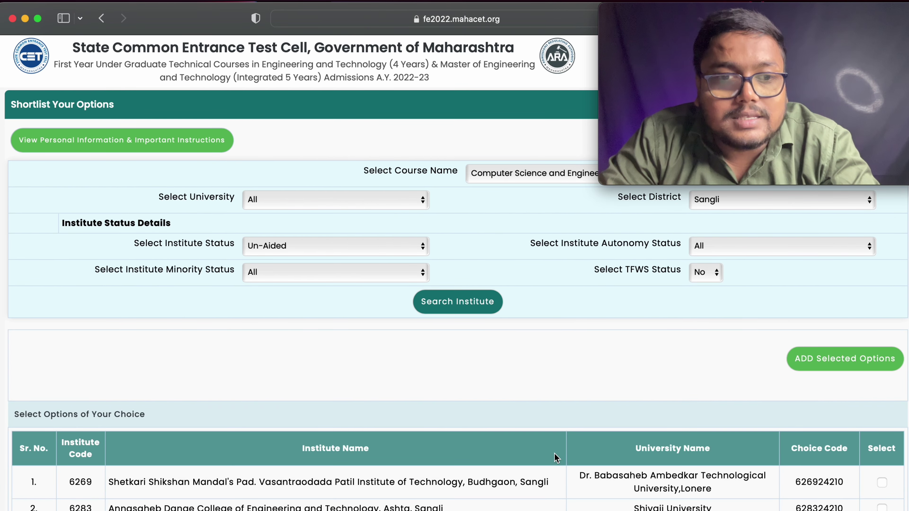
# - Shortlist all five Sangli institutes: Vasantraodada Patil, Annasaheb Dange, Adarsh, Nanasaheb Mahadik and Sangli Vishveshwarya Technical Campus
pyautogui.scroll(-10, 554, 454)
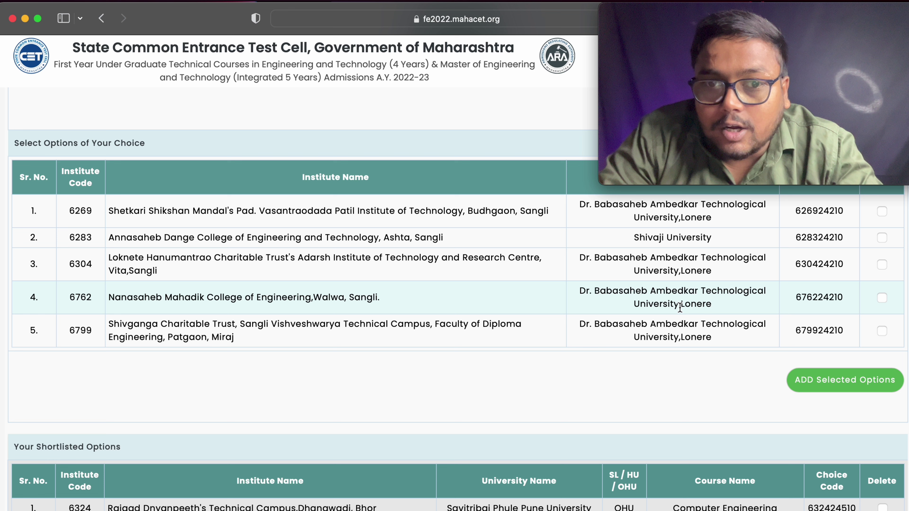
pyautogui.scroll(1, 741, 263)
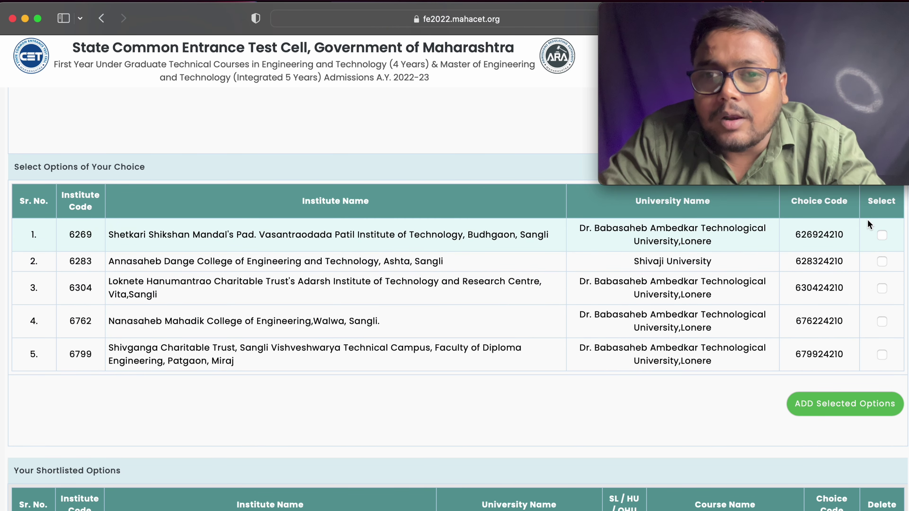
pyautogui.click(882, 235)
pyautogui.click(883, 261)
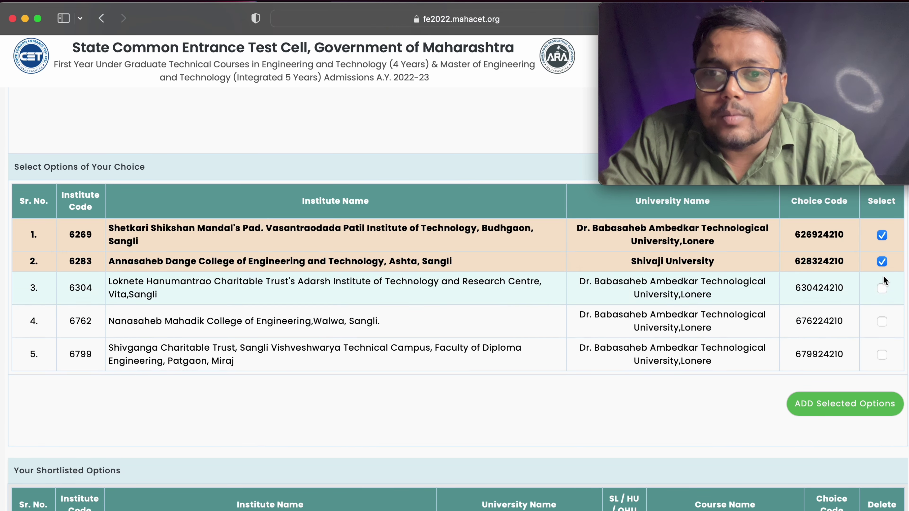
pyautogui.click(882, 288)
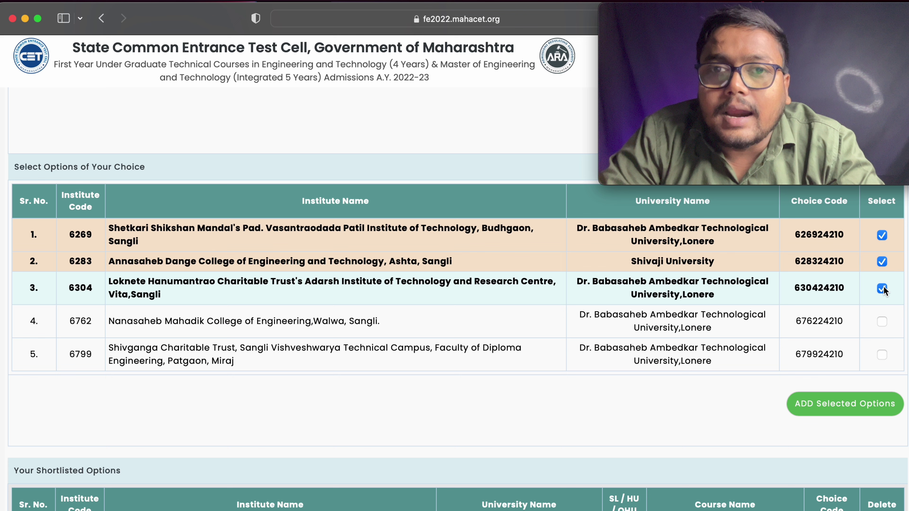
pyautogui.click(883, 321)
pyautogui.click(882, 353)
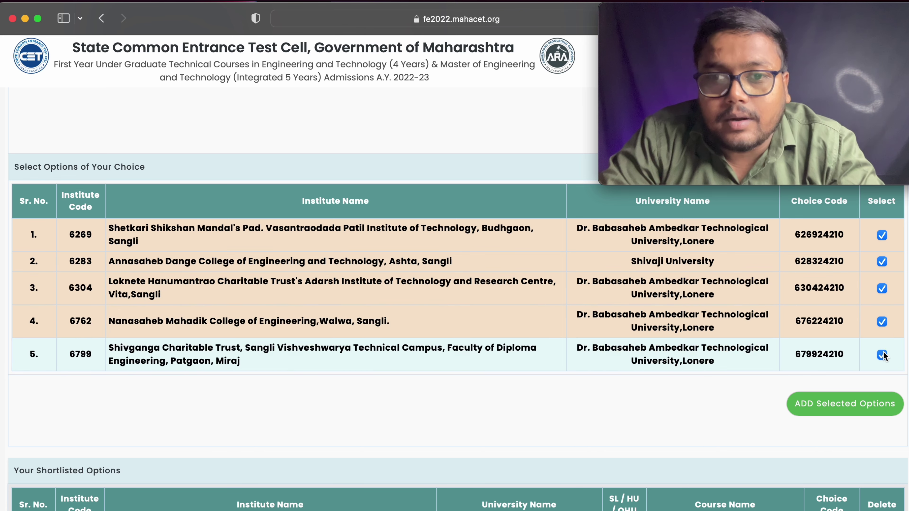
pyautogui.click(851, 411)
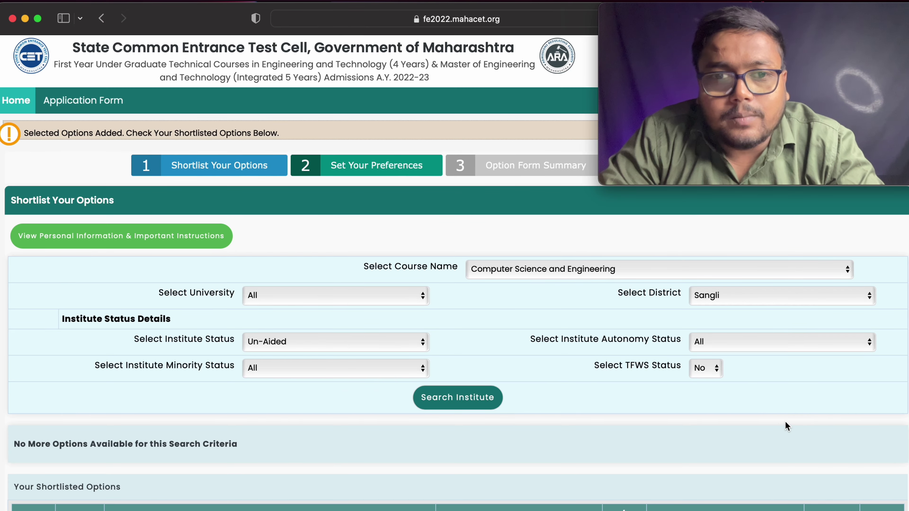
# - Save the shortlist, proceed to setting preferences and reset the preference list
pyautogui.scroll(-10, 778, 424)
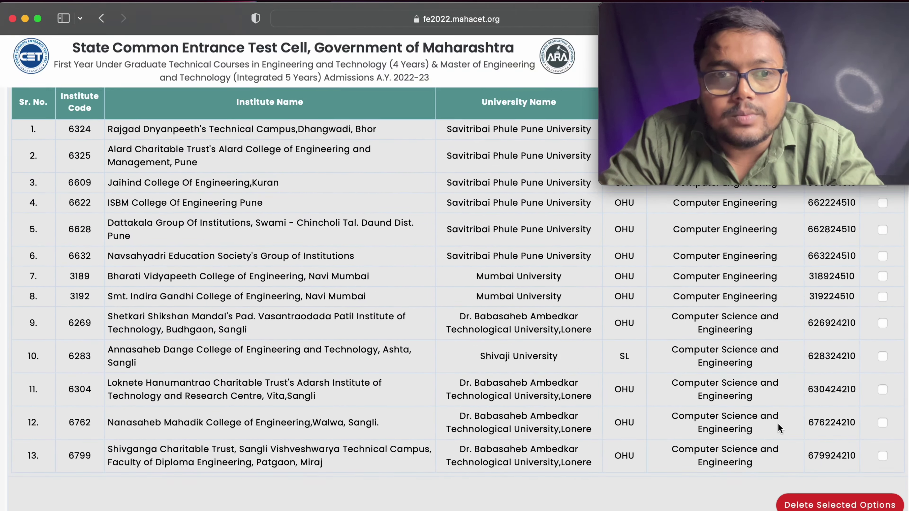
pyautogui.scroll(7, 778, 424)
pyautogui.scroll(-10, 778, 423)
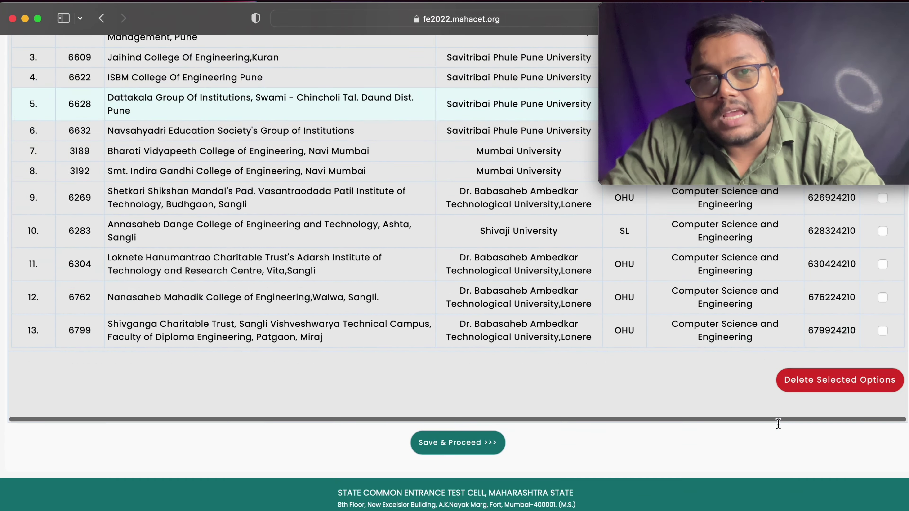
pyautogui.scroll(1, 644, 437)
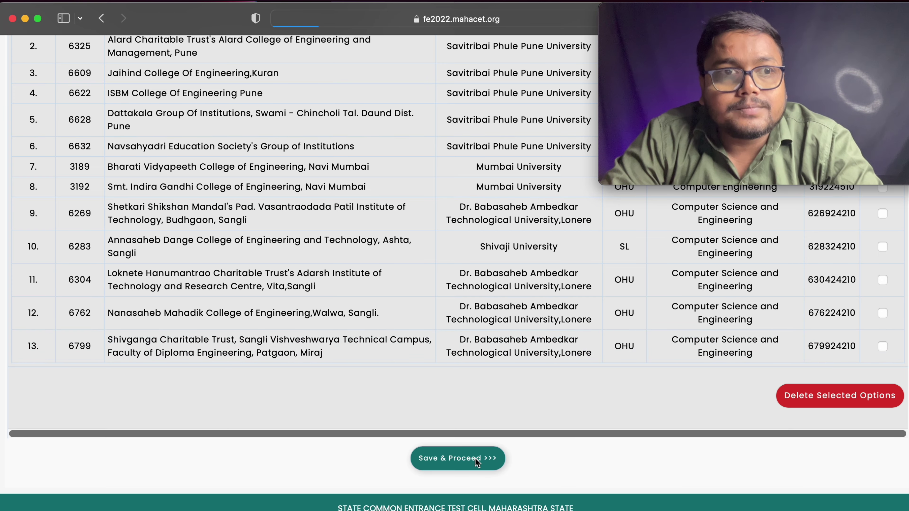
pyautogui.scroll(-8, 588, 430)
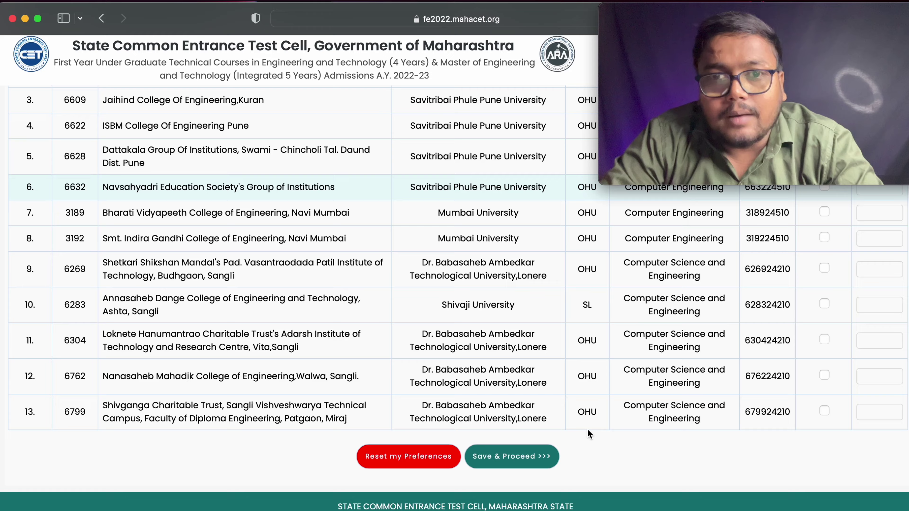
pyautogui.scroll(6, 587, 430)
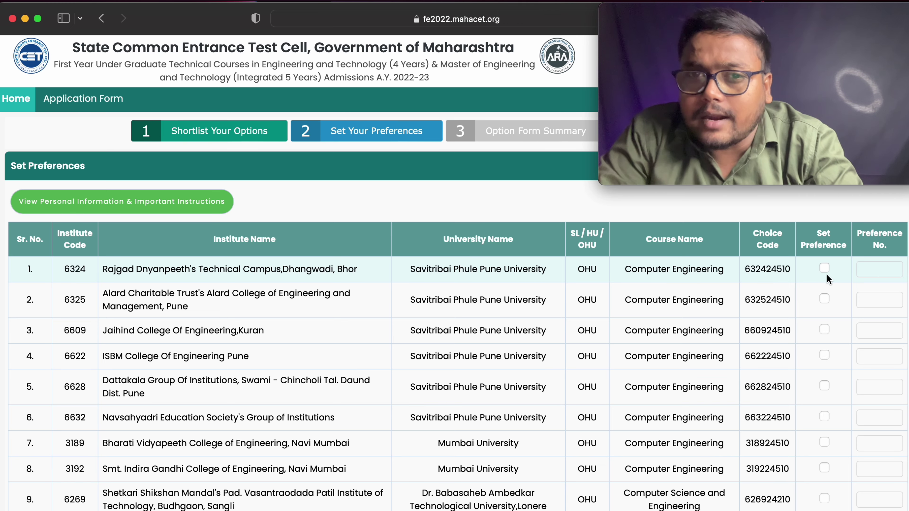
pyautogui.scroll(-5, 683, 321)
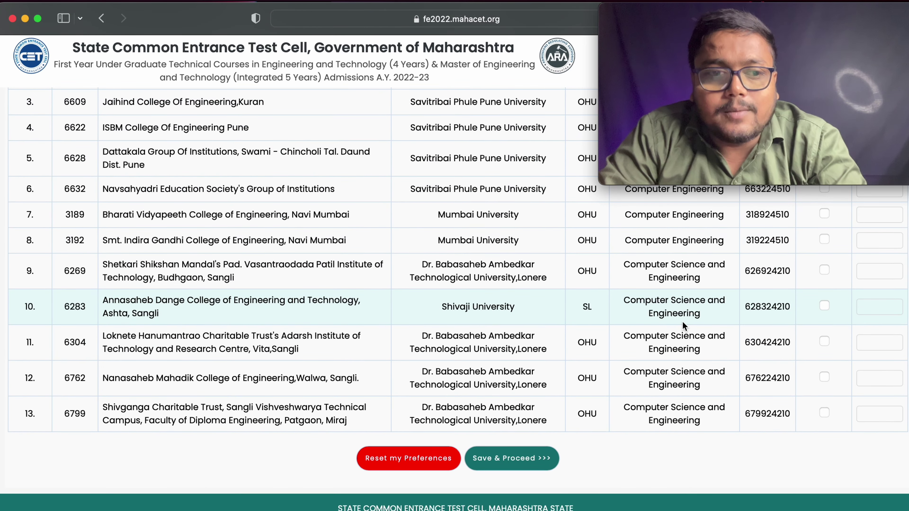
pyautogui.click(426, 460)
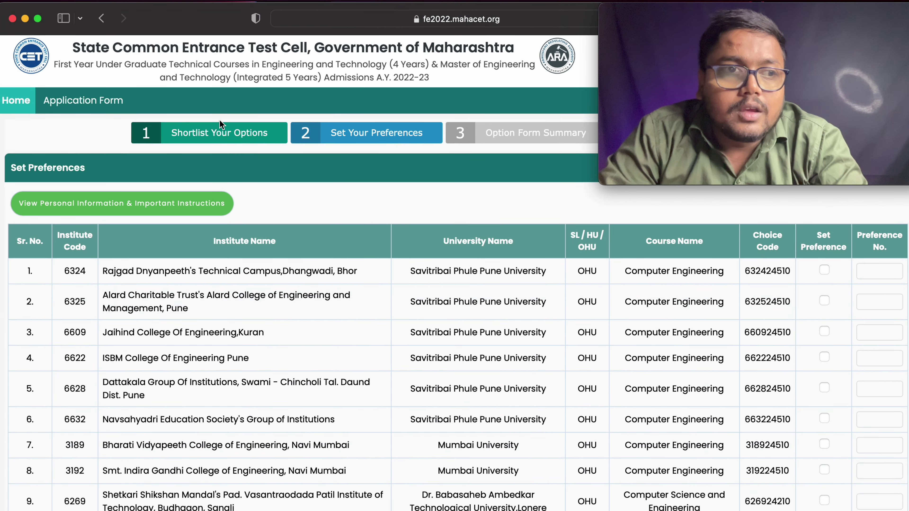
# - Return to option shortlisting and delete all thirteen shortlisted institutes
pyautogui.click(220, 123)
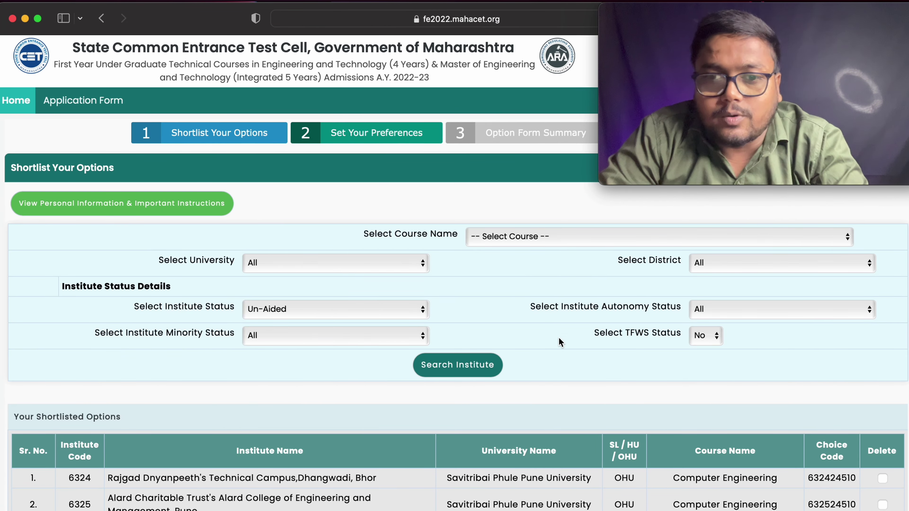
pyautogui.scroll(-10, 558, 337)
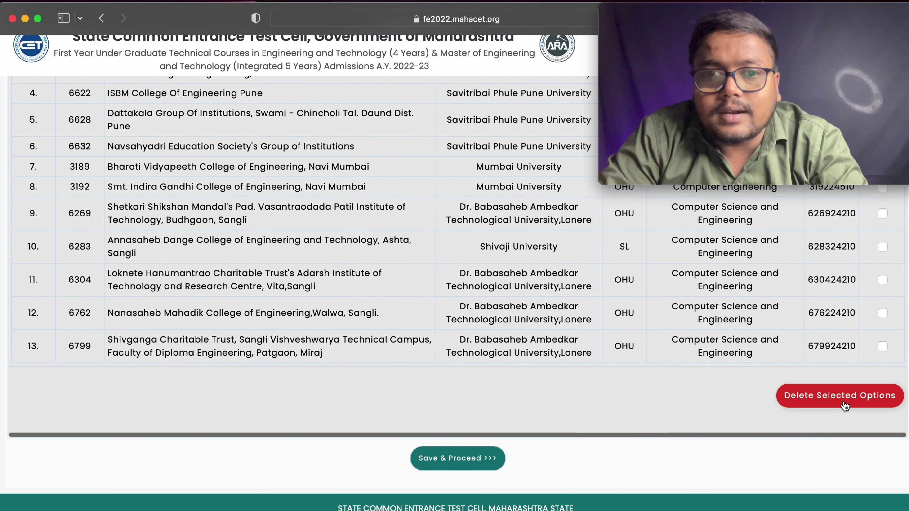
pyautogui.scroll(8, 842, 390)
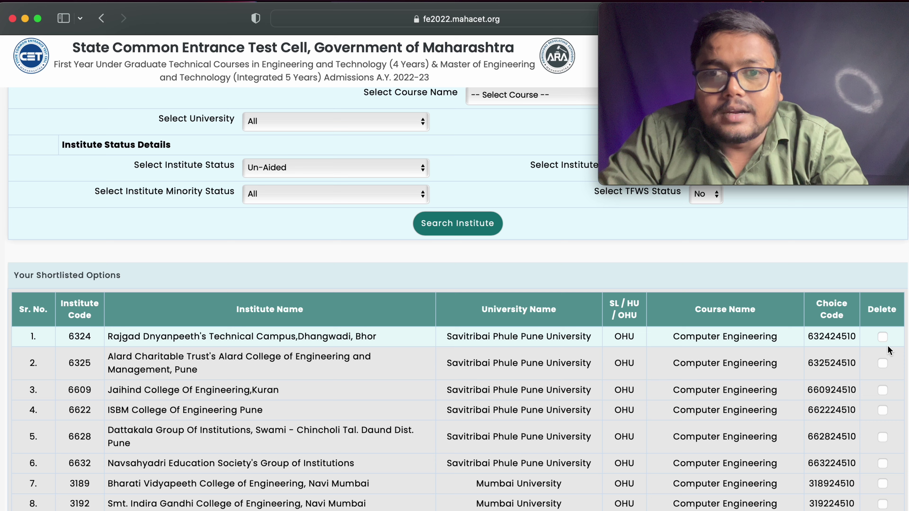
pyautogui.click(882, 337)
pyautogui.click(881, 363)
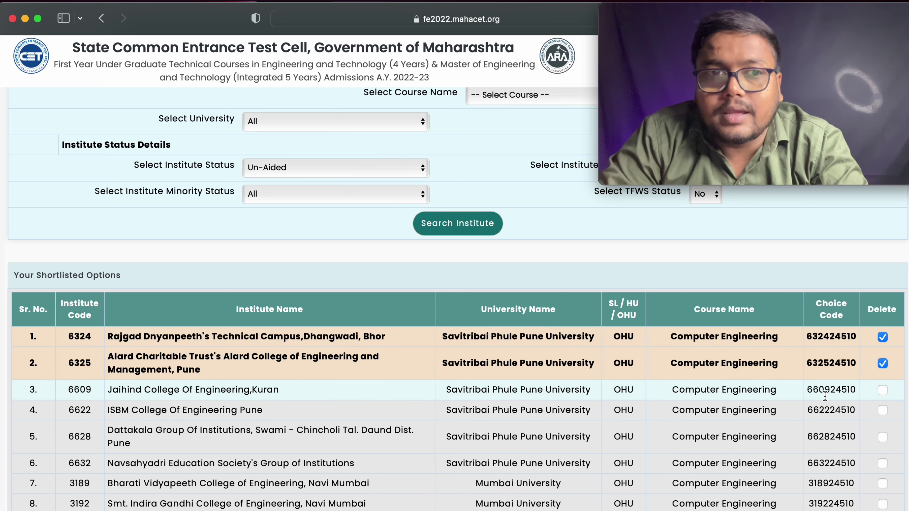
pyautogui.scroll(-3, 825, 395)
pyautogui.scroll(-3, 825, 396)
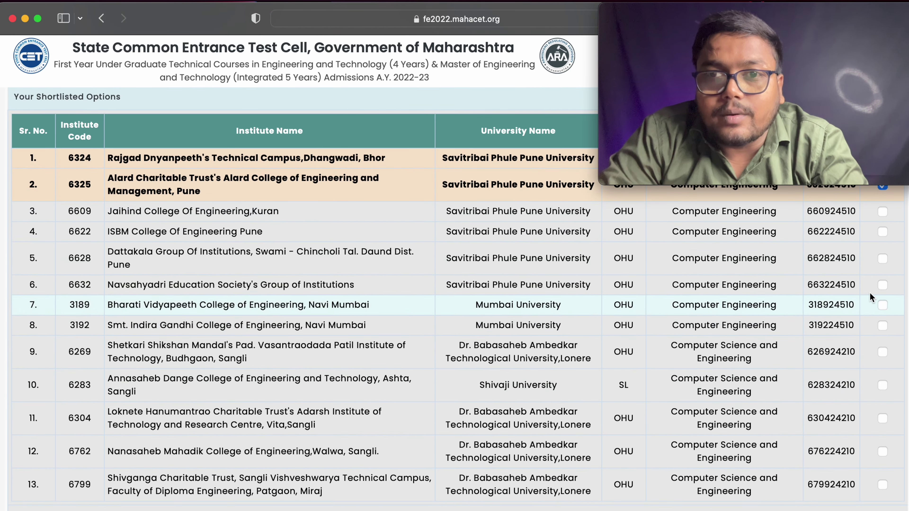
pyautogui.click(882, 211)
pyautogui.click(883, 232)
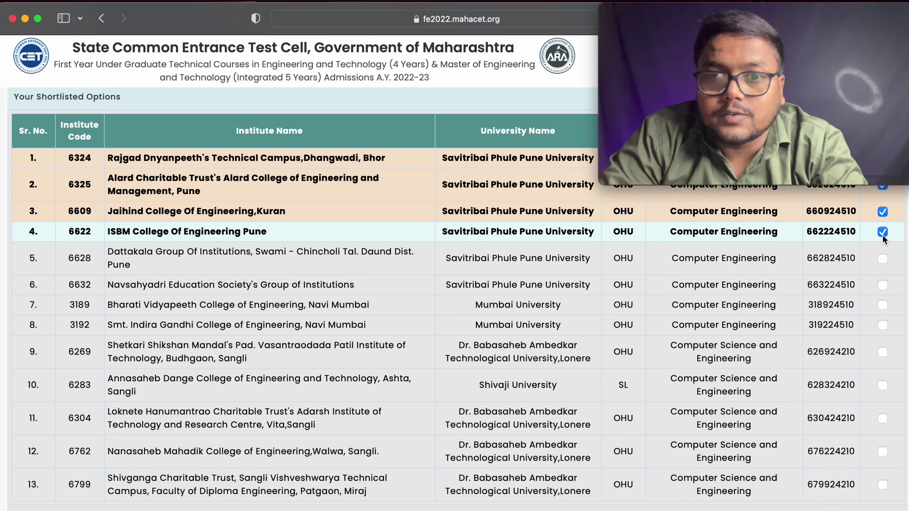
pyautogui.click(883, 258)
pyautogui.click(883, 285)
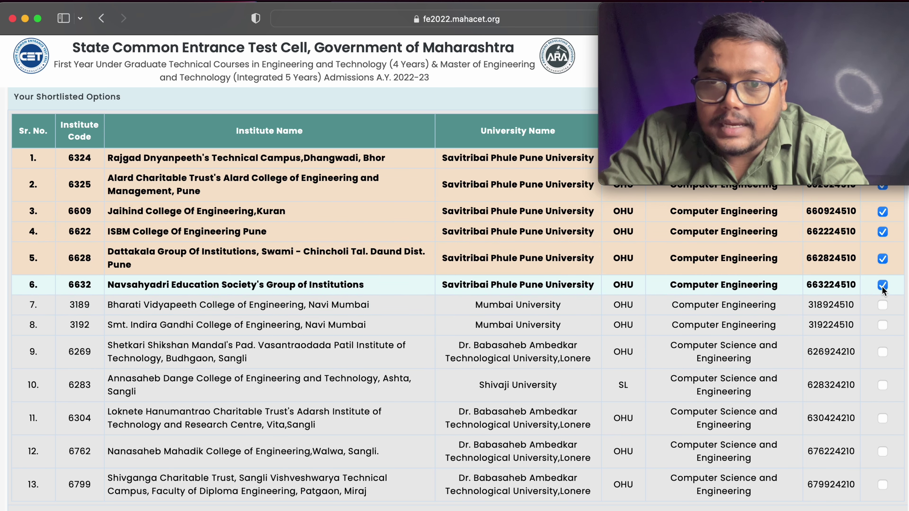
pyautogui.click(883, 305)
pyautogui.scroll(-2, 878, 335)
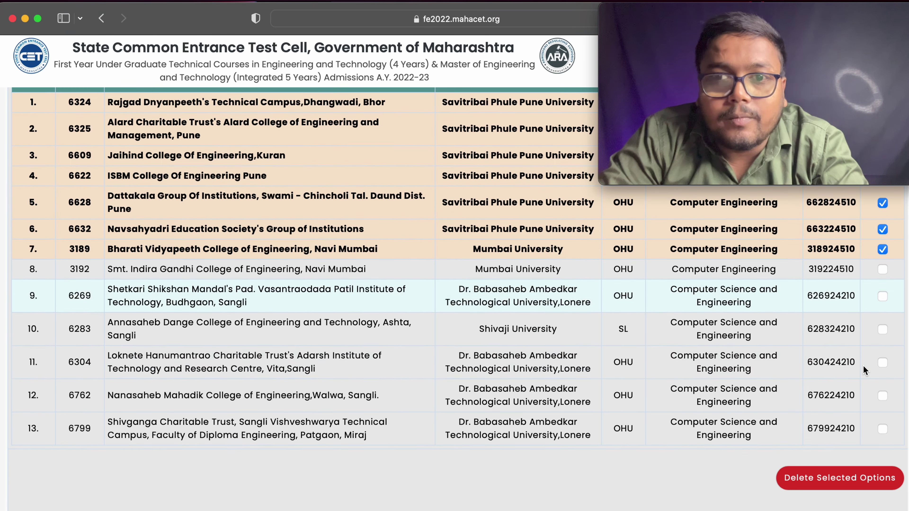
pyautogui.click(883, 269)
pyautogui.click(882, 296)
pyautogui.click(883, 329)
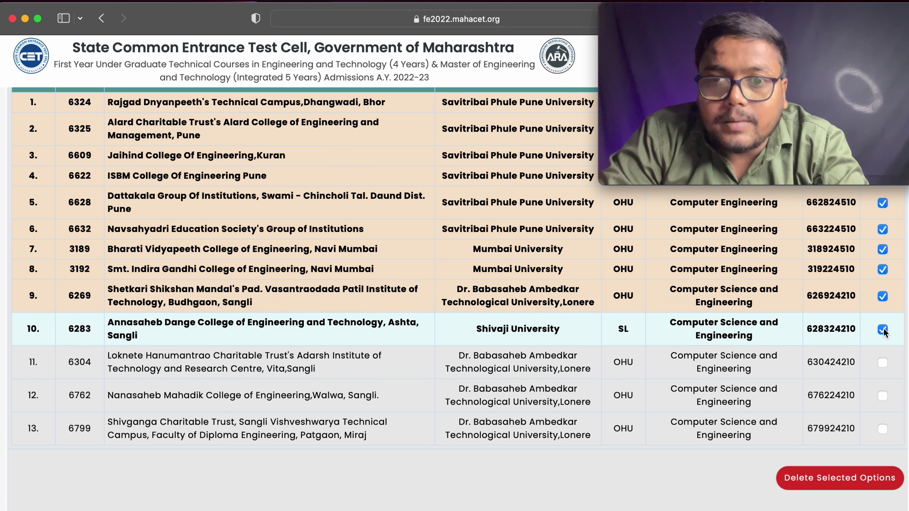
pyautogui.click(882, 363)
pyautogui.click(883, 395)
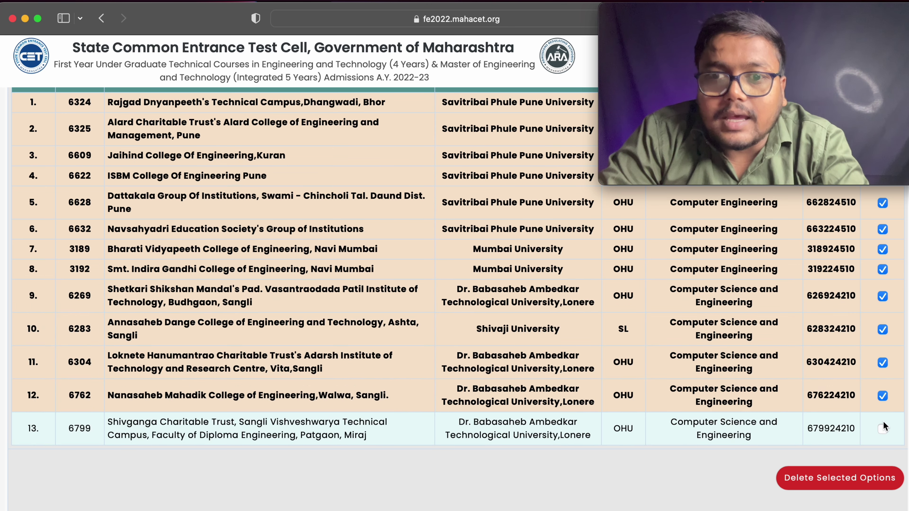
pyautogui.click(883, 429)
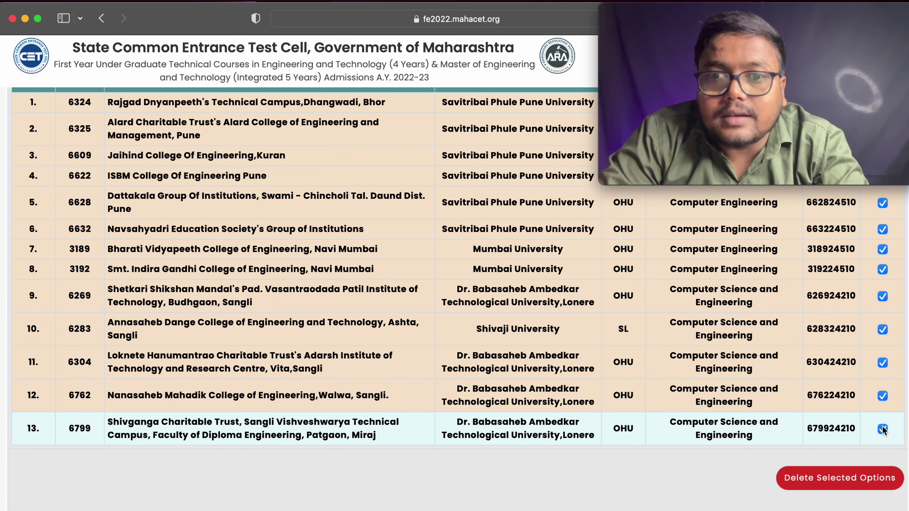
pyautogui.click(846, 466)
# - Try to save and proceed with an empty shortlist
pyautogui.scroll(-1, 704, 429)
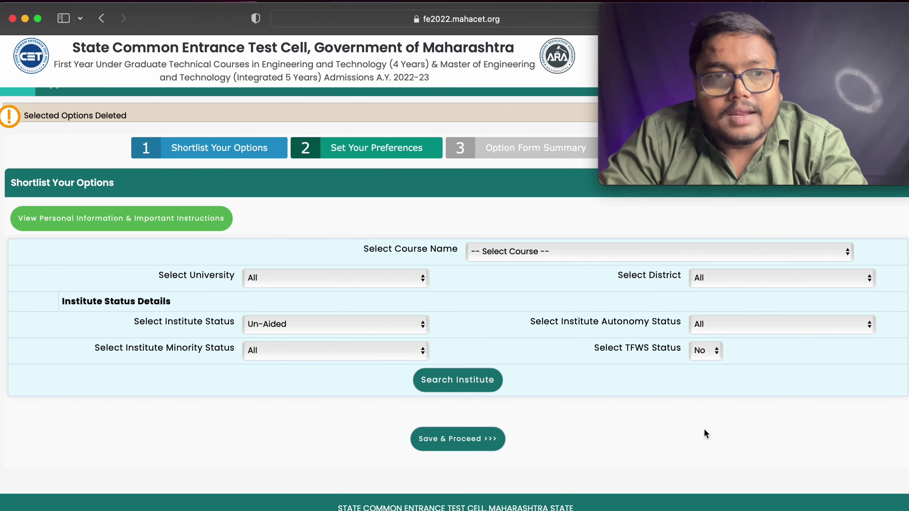
pyautogui.click(459, 444)
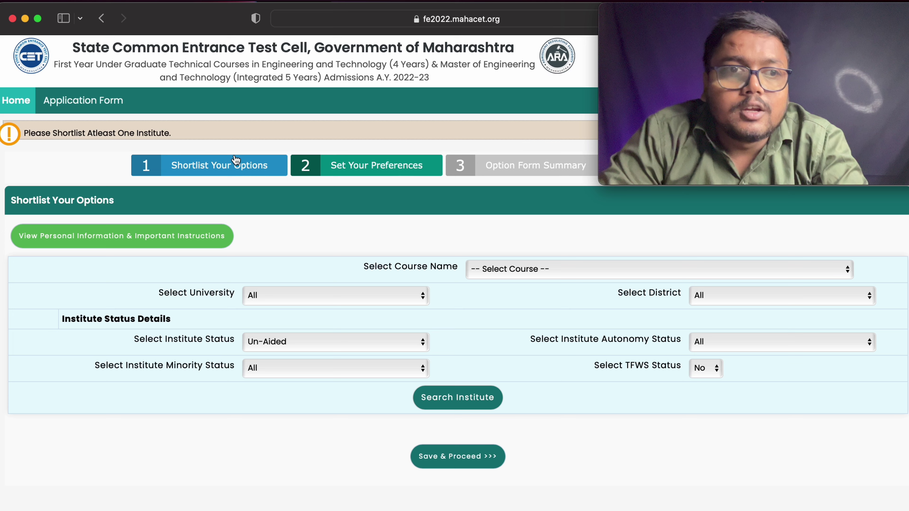
pyautogui.scroll(-1, 432, 345)
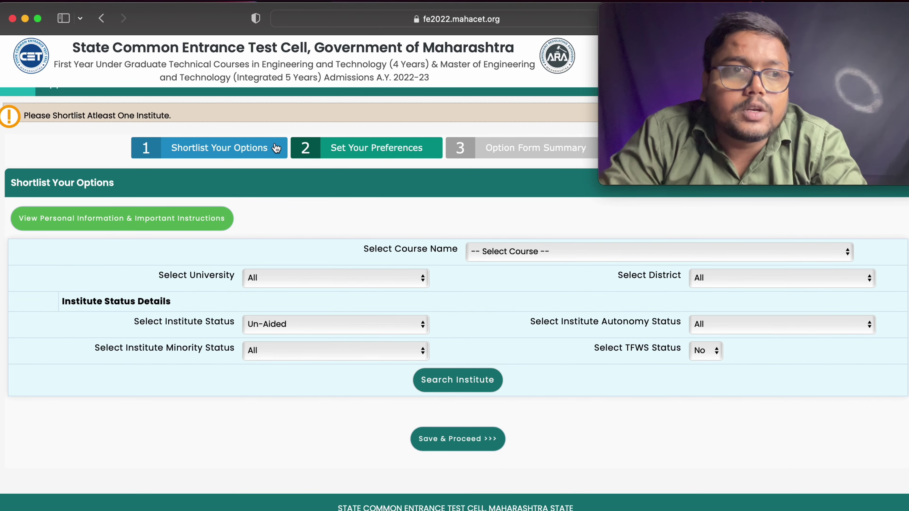